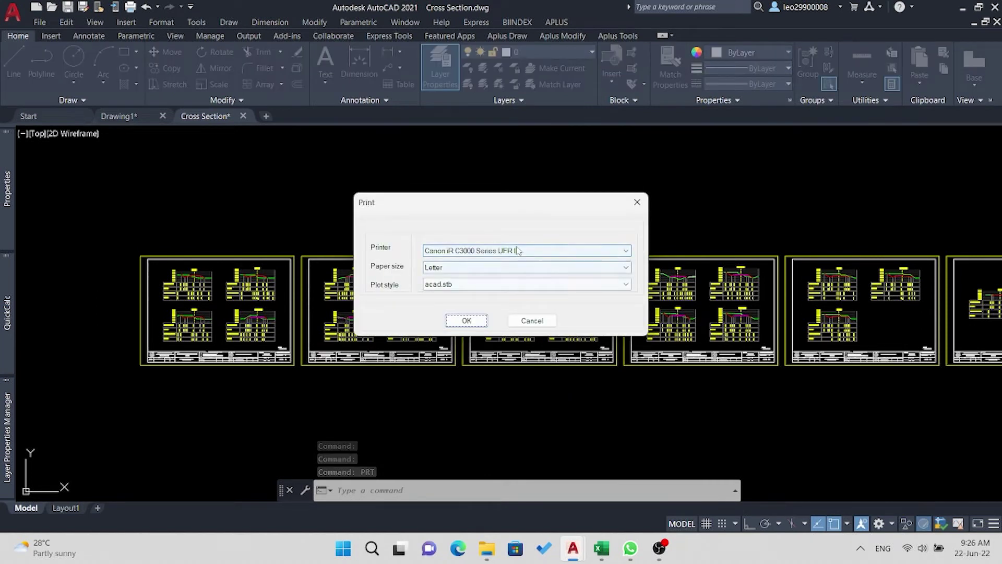
Set the print settings to PDF reDirect v2, A3 paper and monochrome.ctb plot style.
click(515, 252)
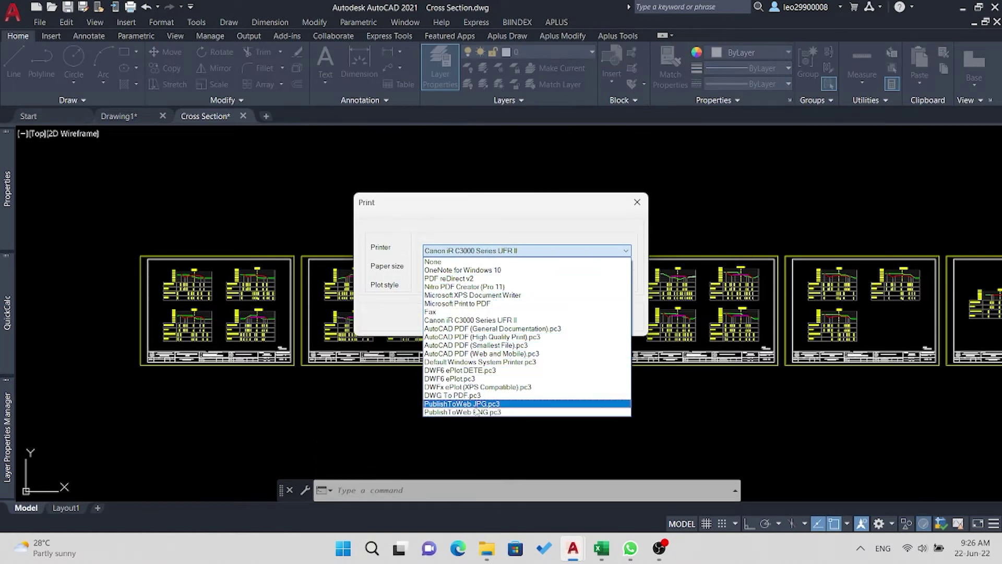
click(469, 279)
click(472, 350)
click(477, 284)
click(468, 362)
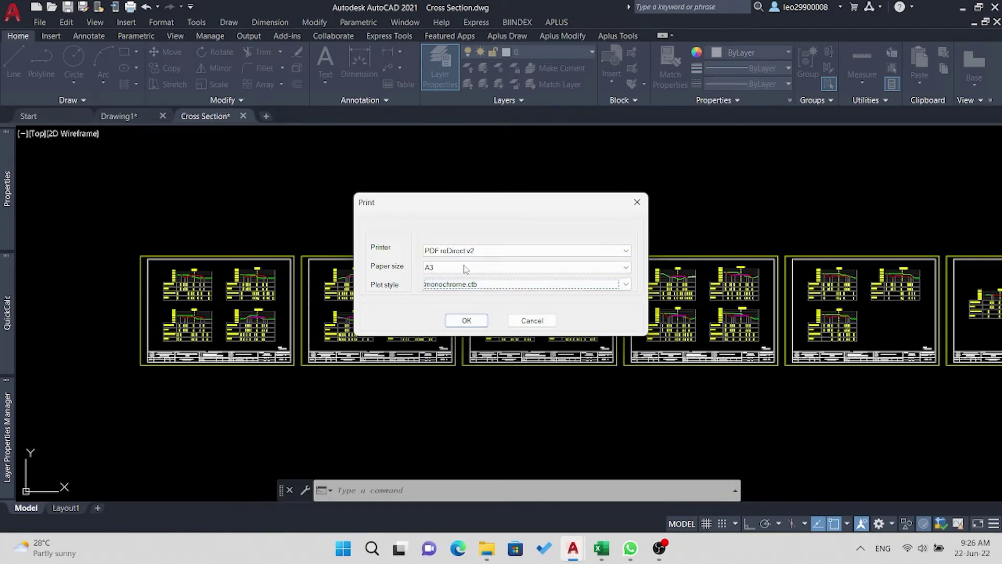
click(466, 321)
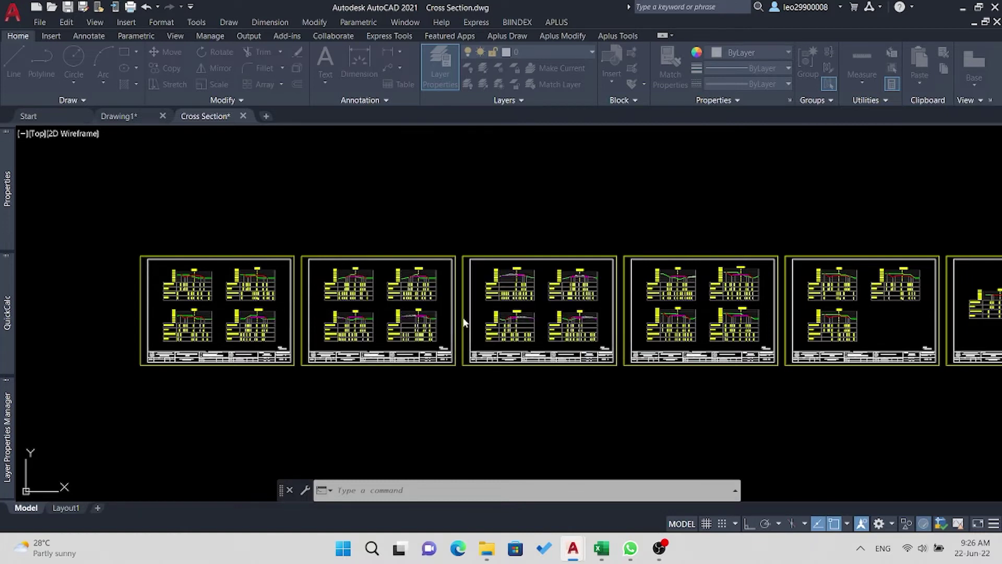
Pick the six sheet frames in order and start the batch plot.
click(140, 281)
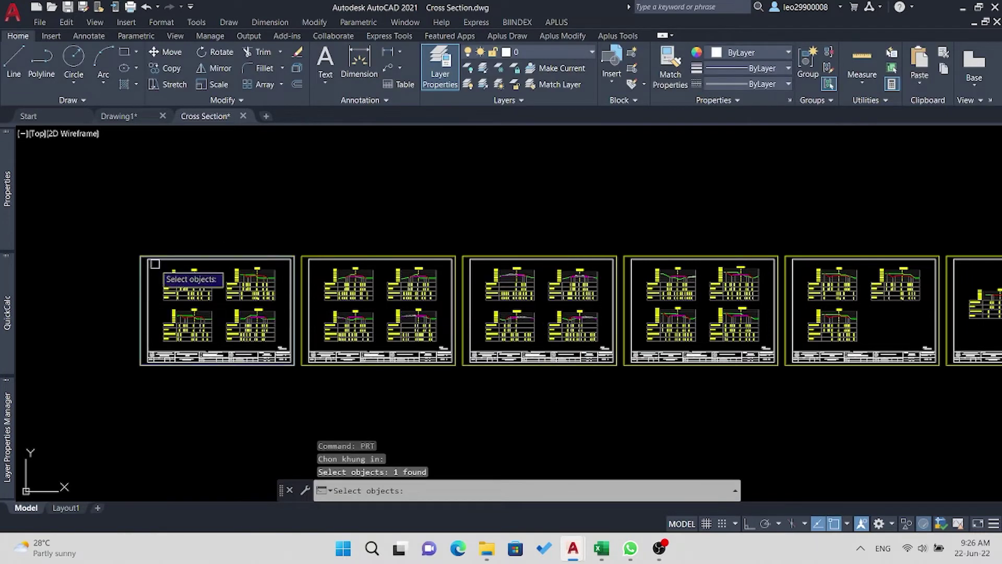
click(307, 256)
click(472, 256)
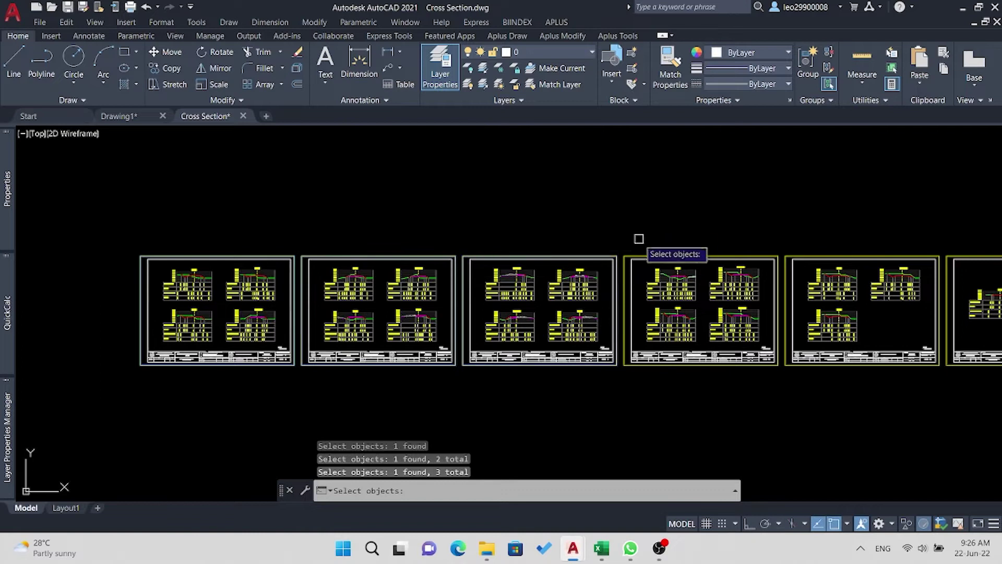
click(650, 255)
middle_drag(798, 241, 458, 246)
click(452, 256)
click(610, 256)
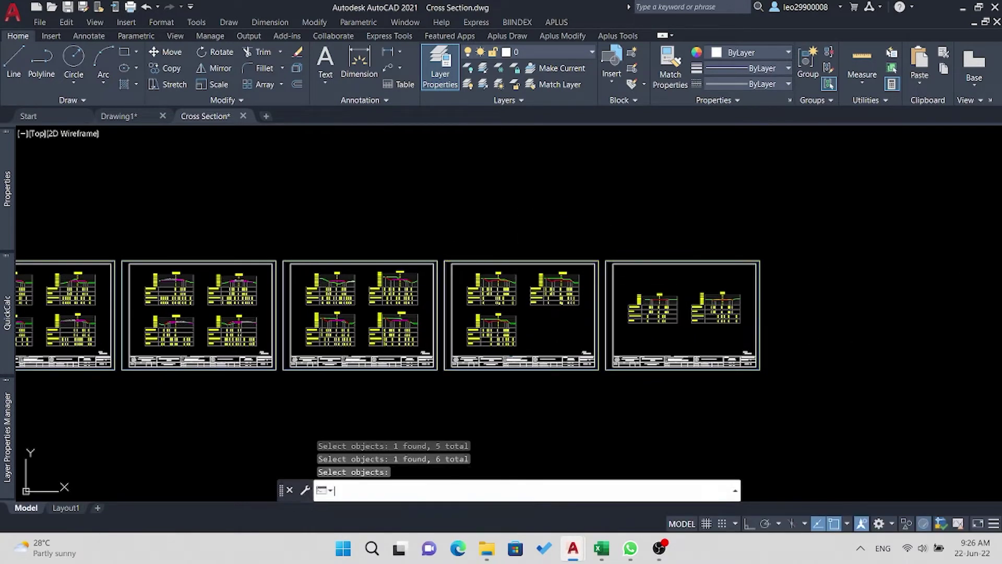
key(Return)
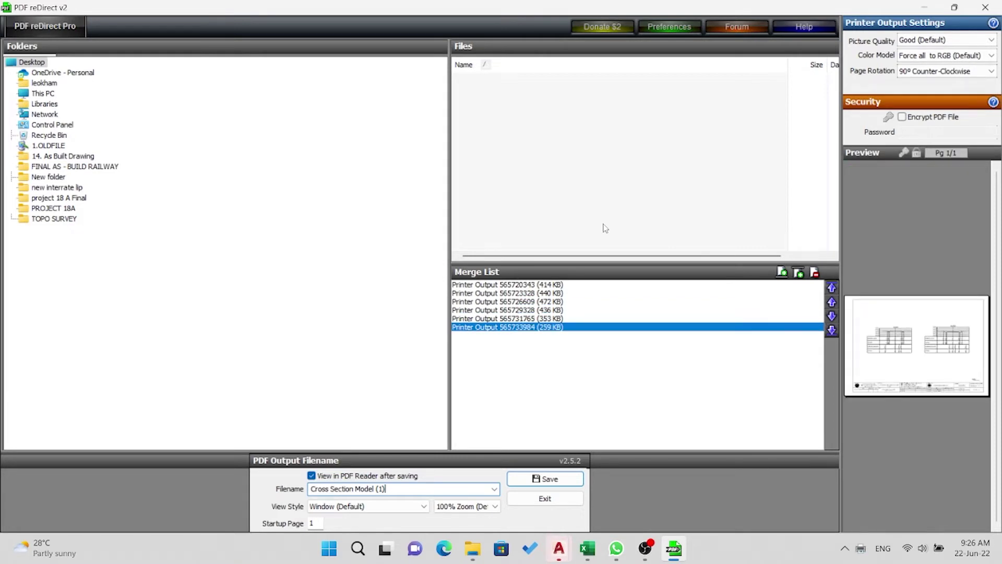
Name the output 'cross section plot' and save the six merged pages as one PDF.
key(BackSpace)
click(512, 478)
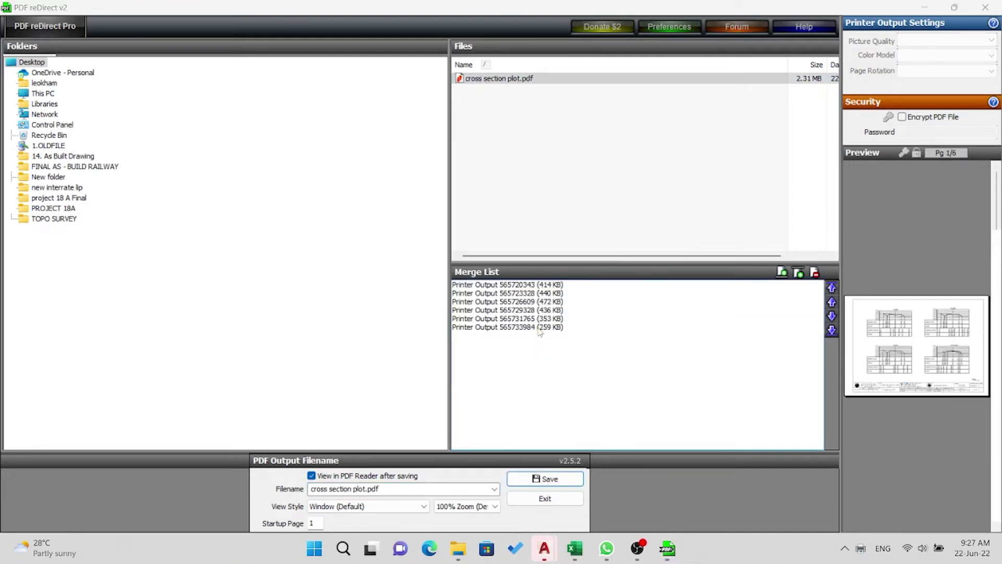
Scroll through cross section plot.pdf and view pages 5 and 6 via the page thumbnails.
scroll(462, 278, down, 2)
scroll(462, 278, down, 3)
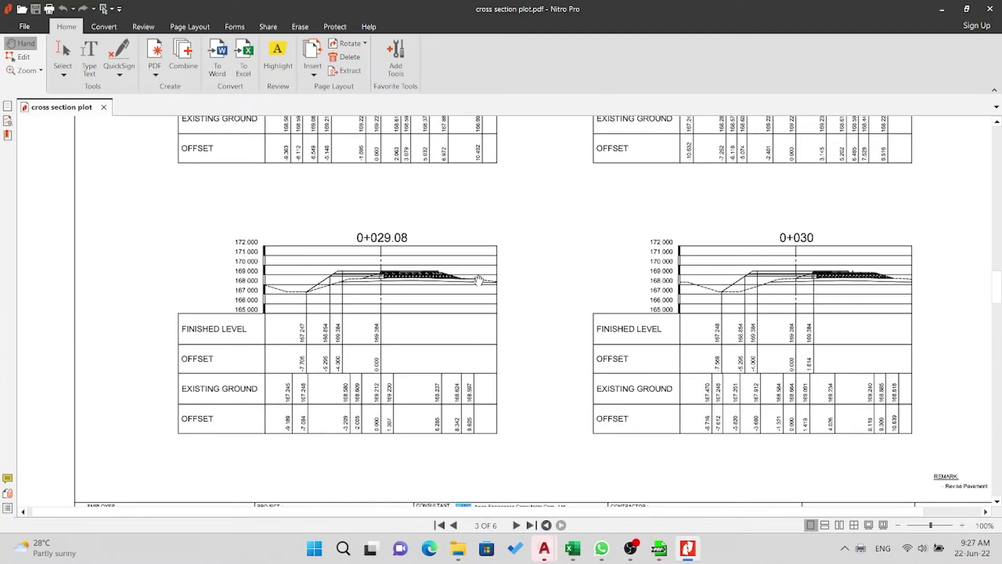
click(8, 107)
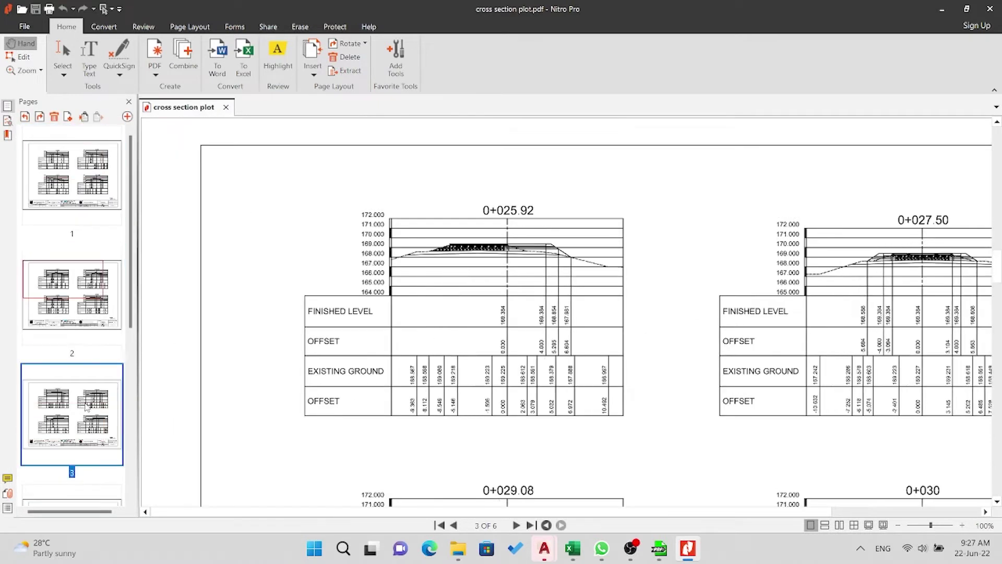
click(94, 329)
click(78, 443)
scroll(82, 187, up, 5)
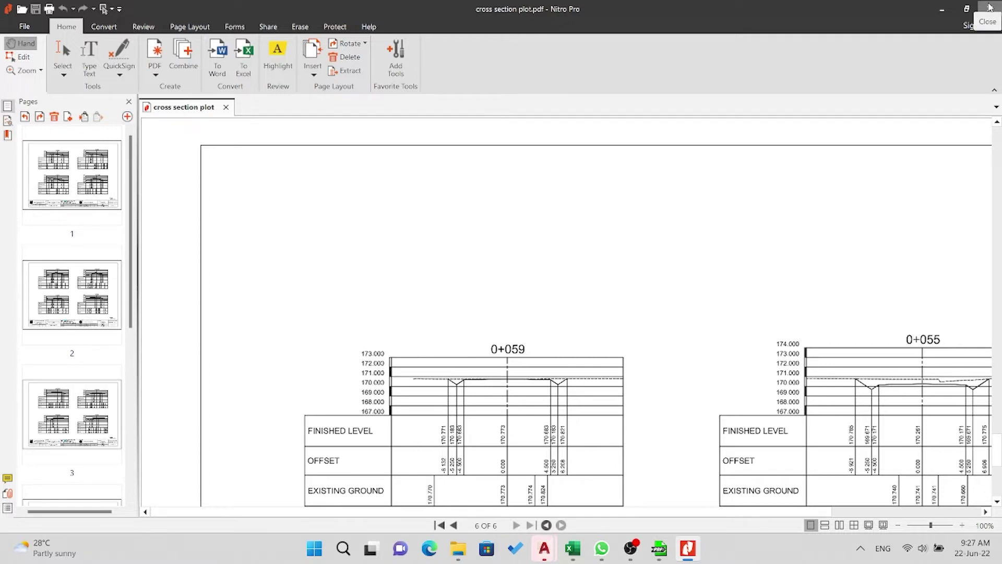
Close PDF reDirect, review page 4 onward in Nitro Pro, then close the PDF.
click(660, 548)
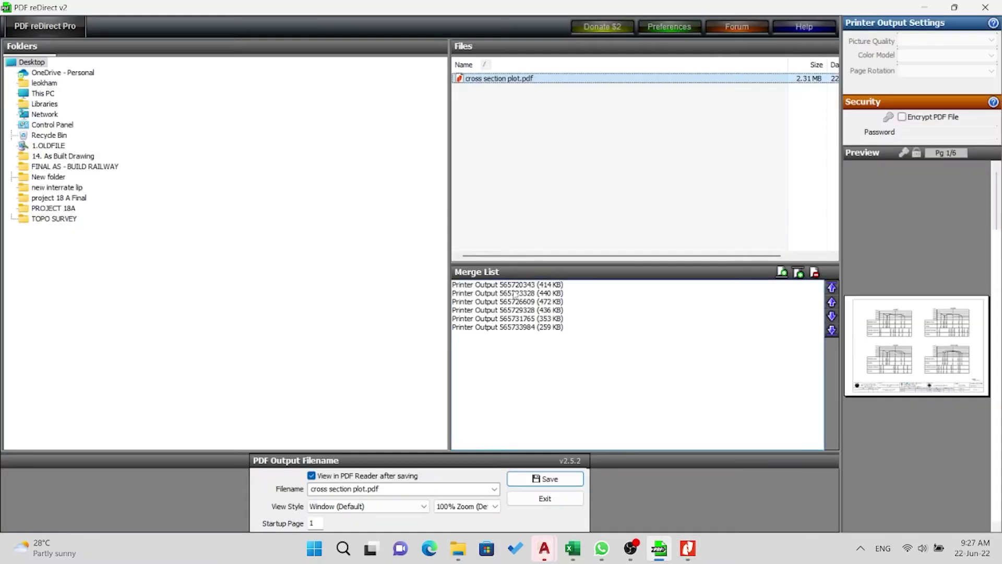
click(986, 7)
scroll(492, 342, down, 5)
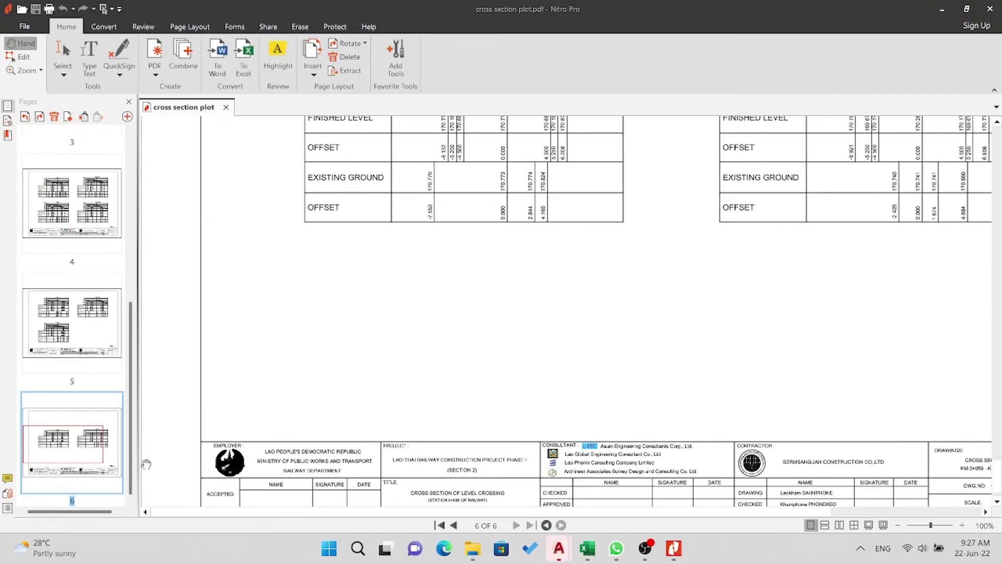
click(80, 227)
key(Page_Down)
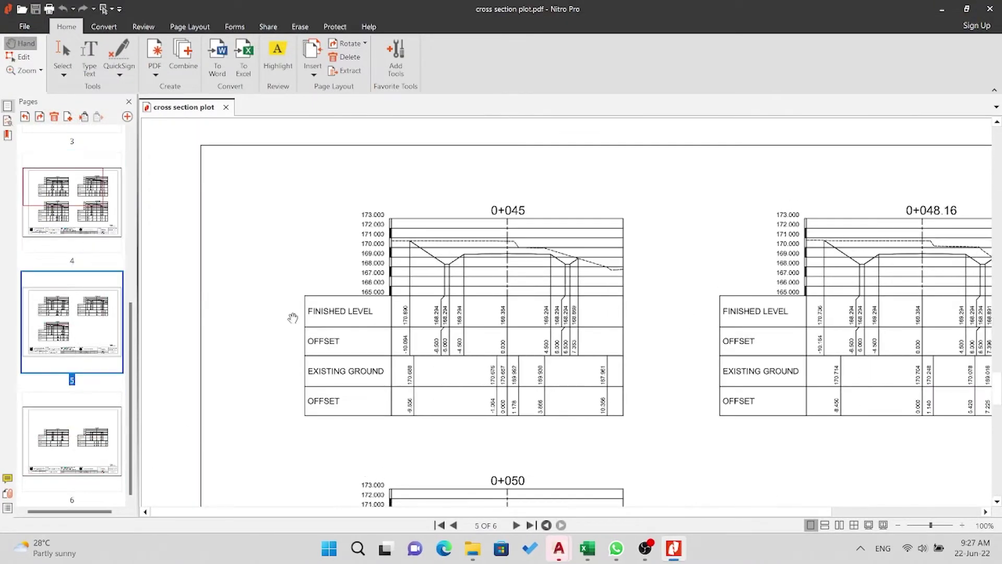
drag(751, 346, 664, 346)
scroll(538, 313, up, 5)
scroll(522, 261, up, 5)
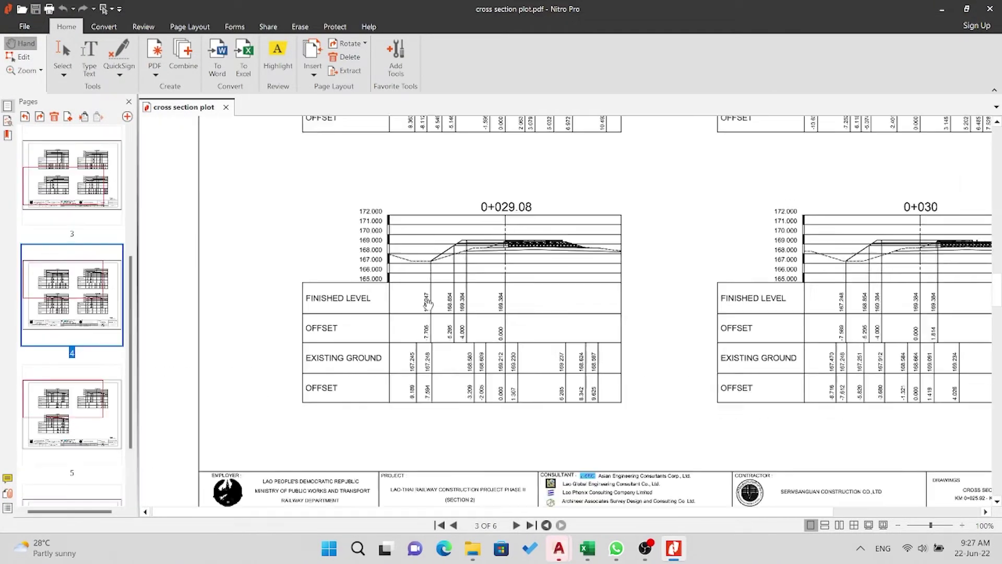
scroll(678, 209, up, 5)
click(990, 8)
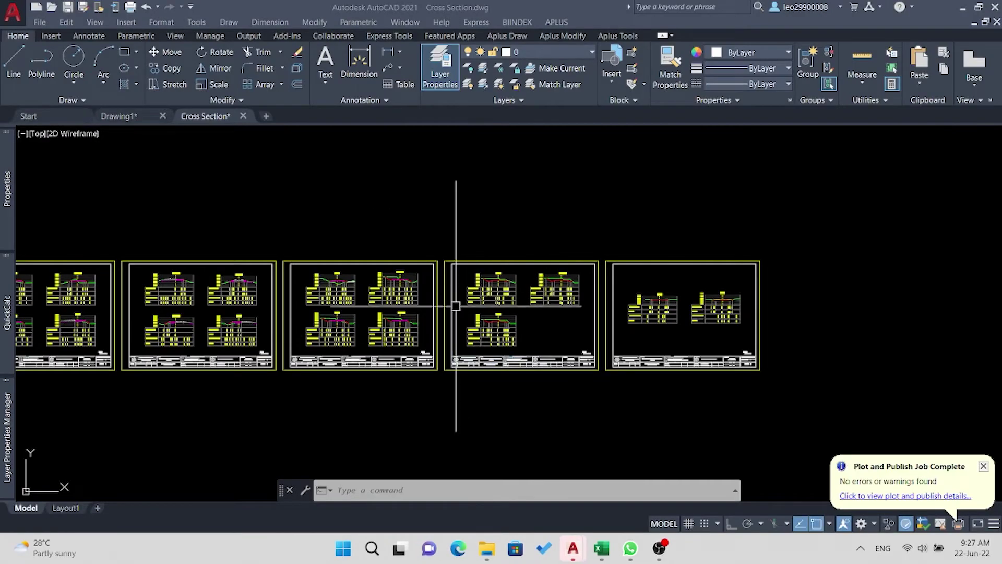
middle_drag(369, 336, 469, 341)
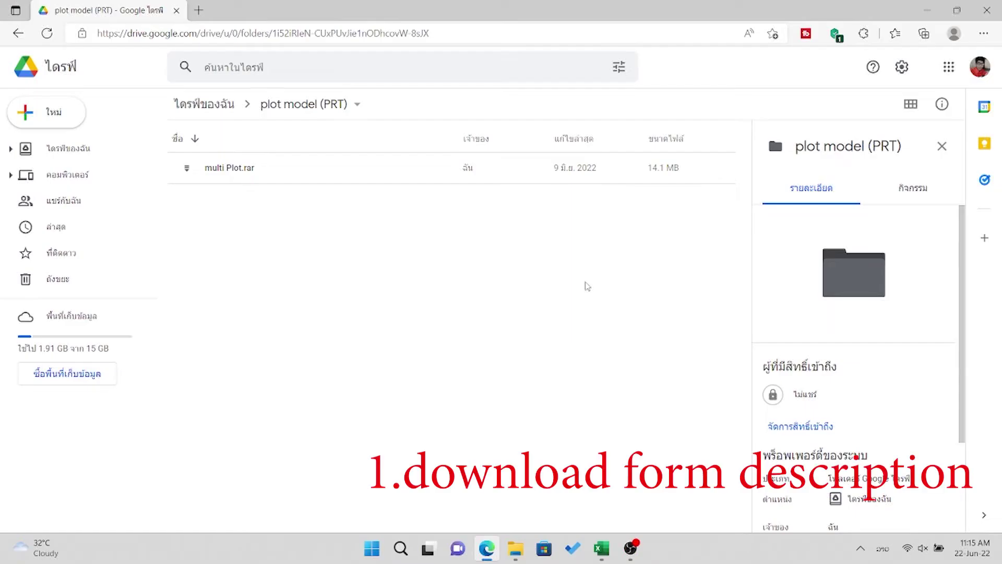
Download multi Plot.rar from Google Drive and show it in its download folder.
click(242, 175)
right_click(241, 172)
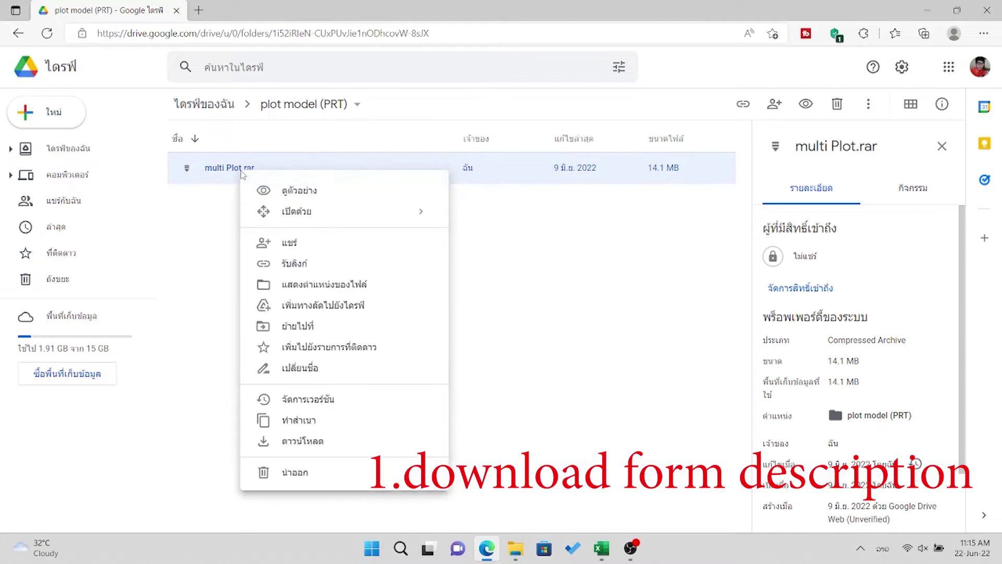
click(298, 441)
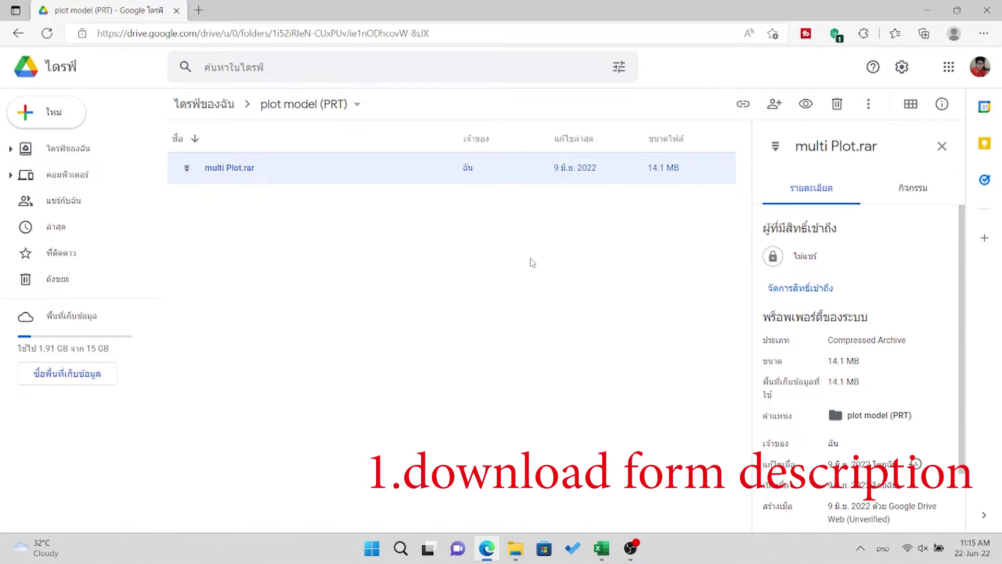
scroll(934, 272, down, 2)
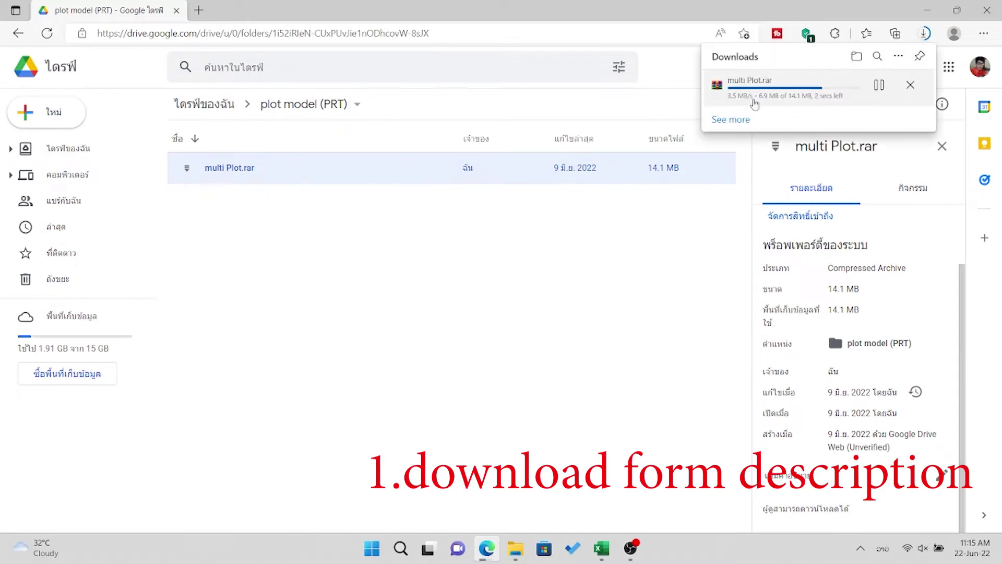
click(885, 89)
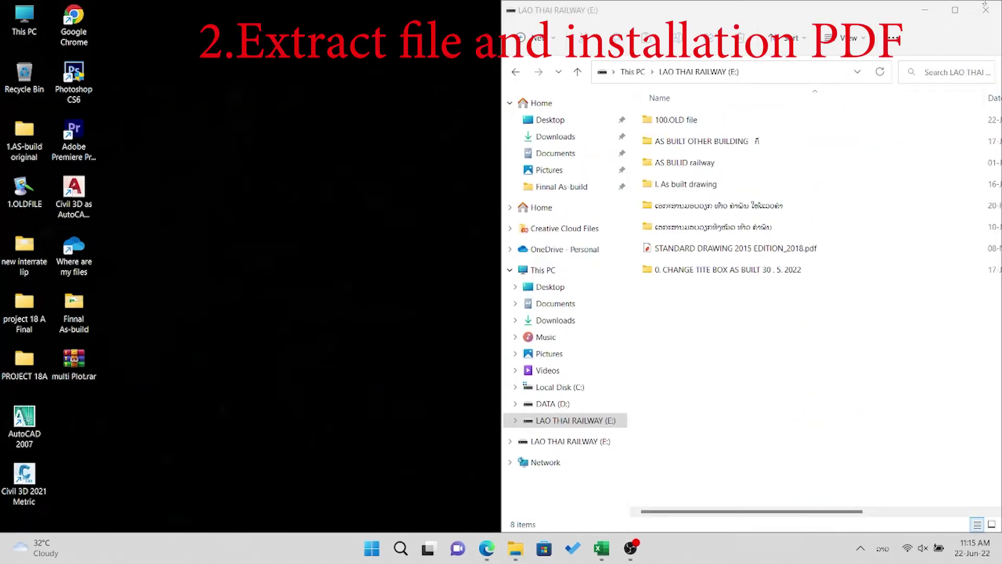
Extract multi Plot.rar from the desktop into a multi Plot folder and open it.
click(985, 8)
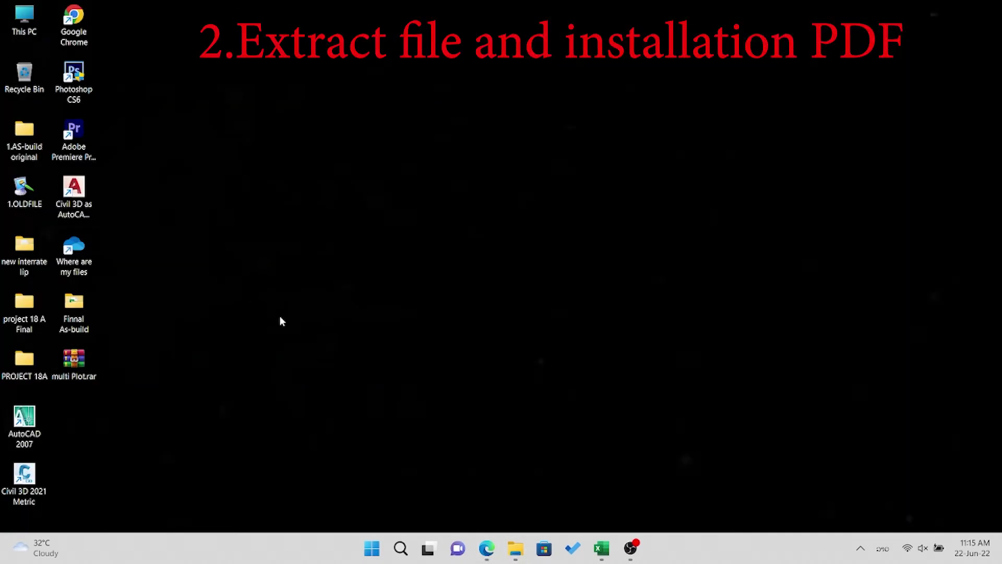
right_click(92, 355)
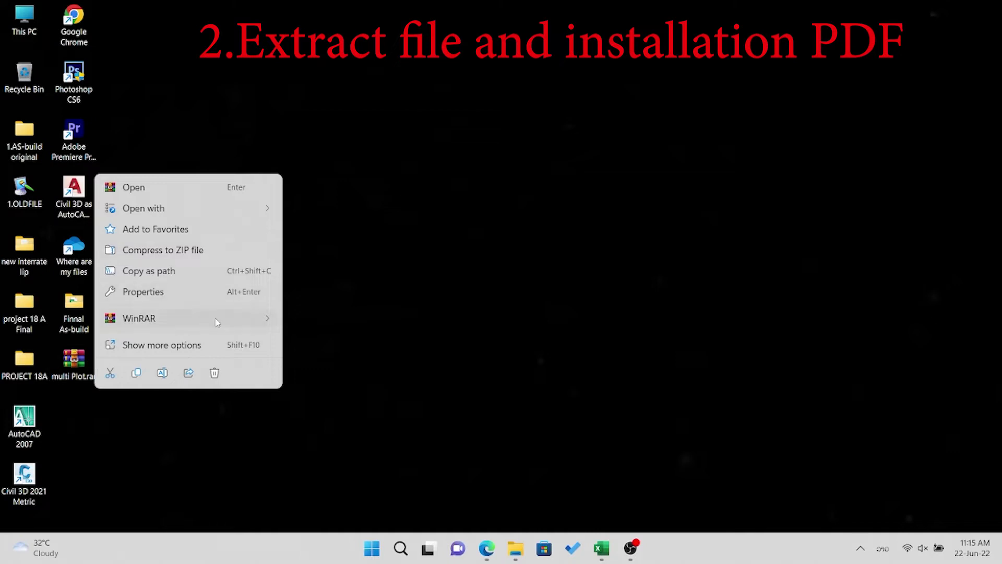
mouse_move(139, 318)
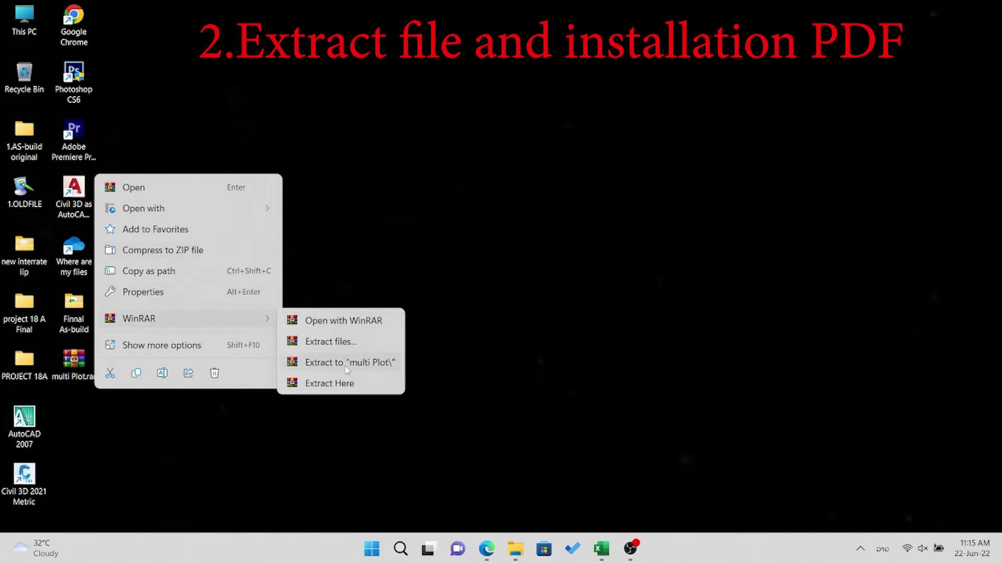
click(345, 365)
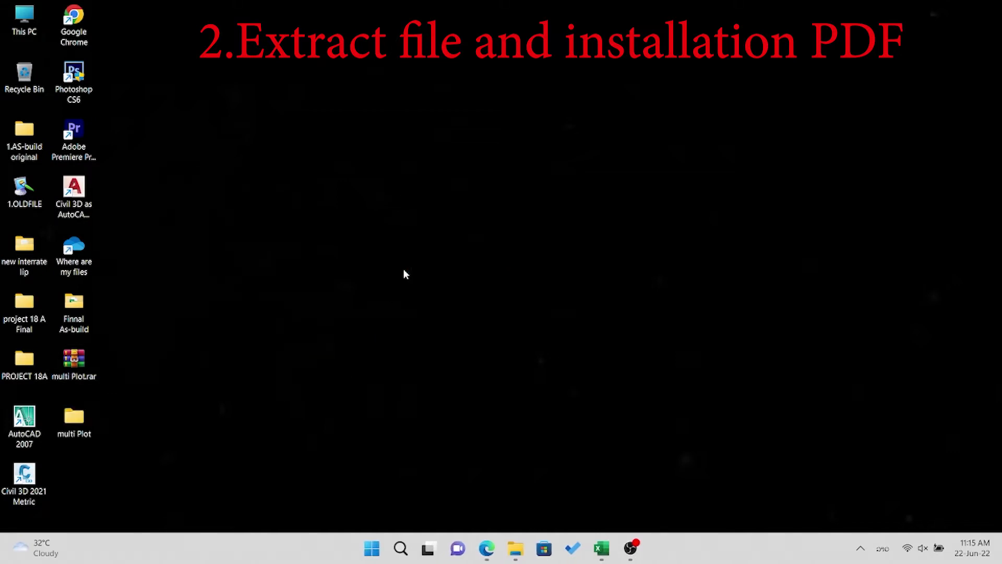
double_click(74, 417)
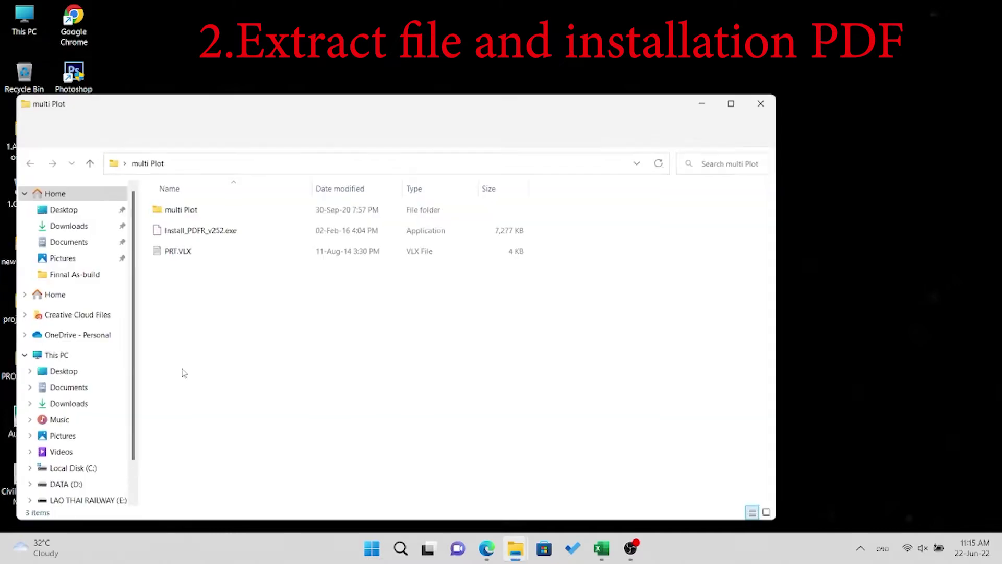
Select Install_PDFR_v252.exe in the multi Plot folder and bring up its options.
drag(363, 100, 713, 120)
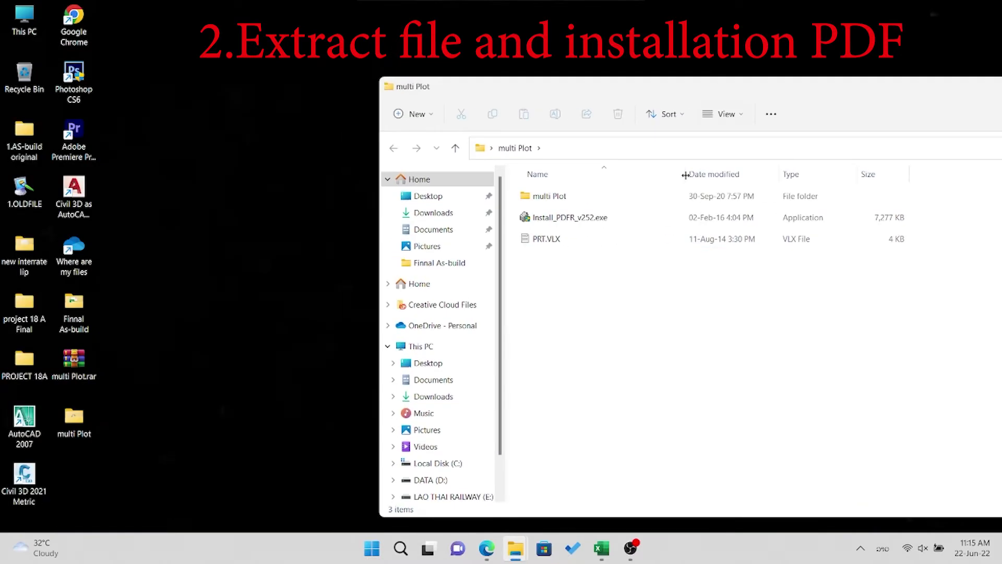
click(588, 222)
right_click(561, 221)
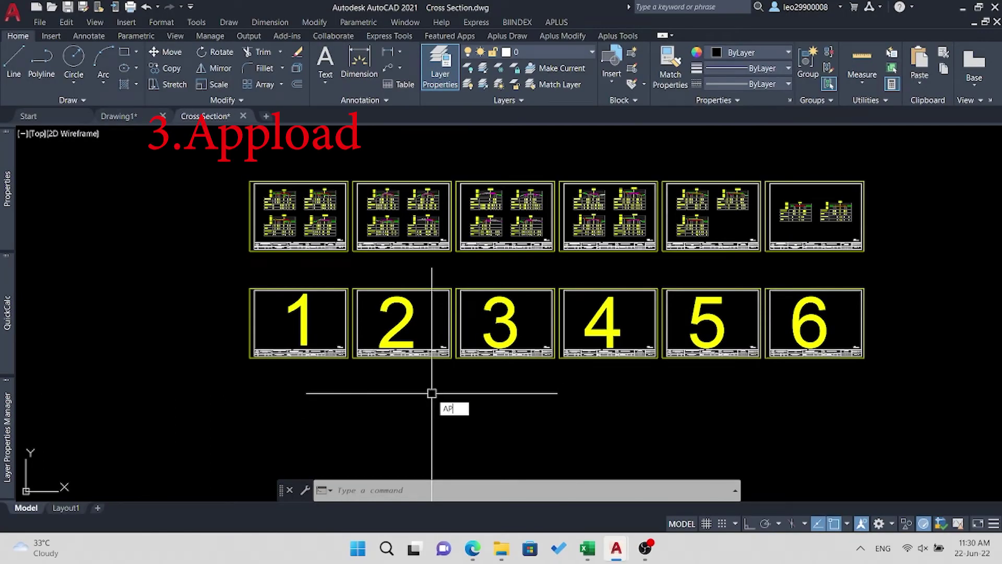
Load PRT.VLX from the Desktop's multi Plot folder via APPLOAD, allowing the unsigned file.
key(Return)
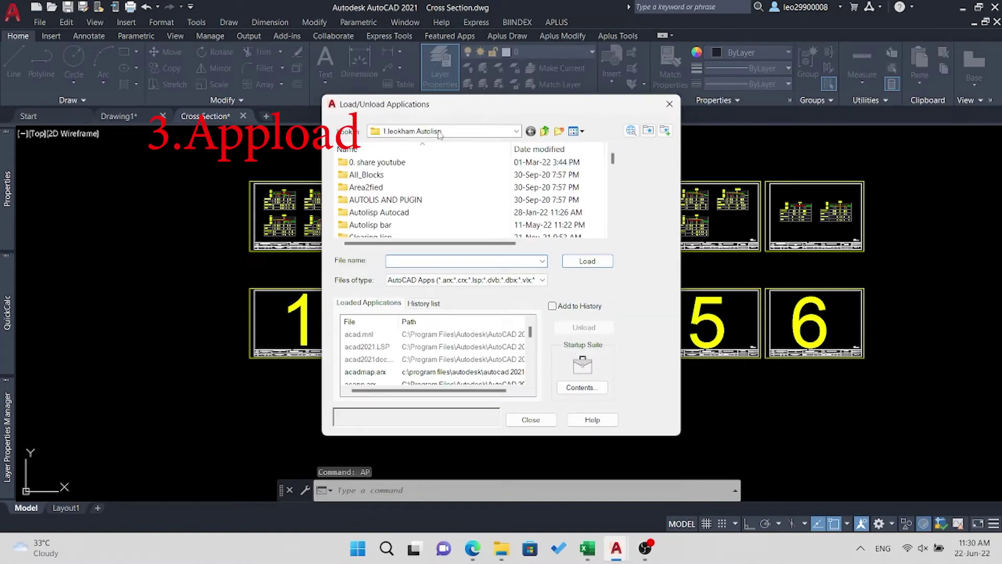
click(439, 134)
click(413, 141)
scroll(443, 218, down, 3)
scroll(439, 224, down, 2)
double_click(428, 214)
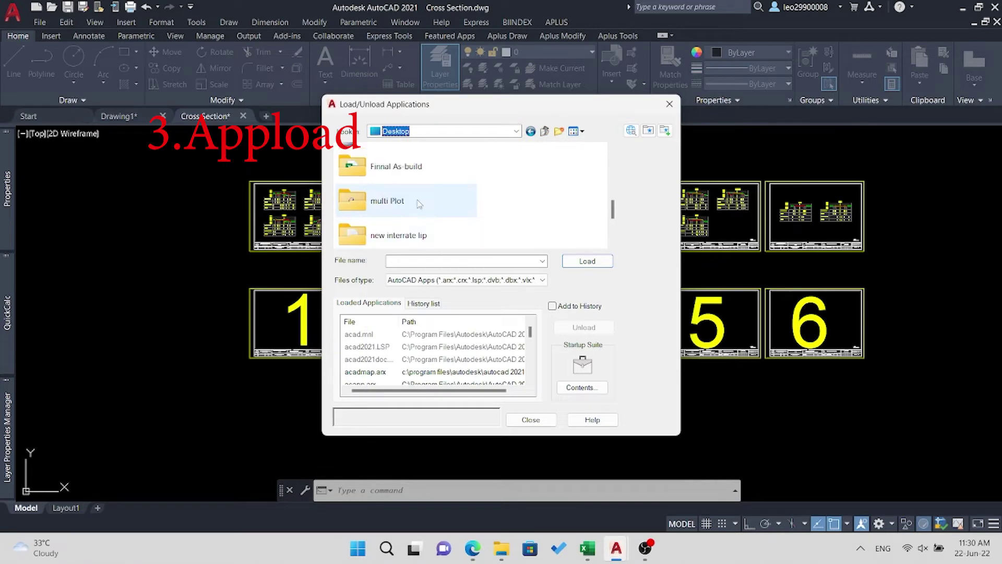
click(373, 175)
click(579, 262)
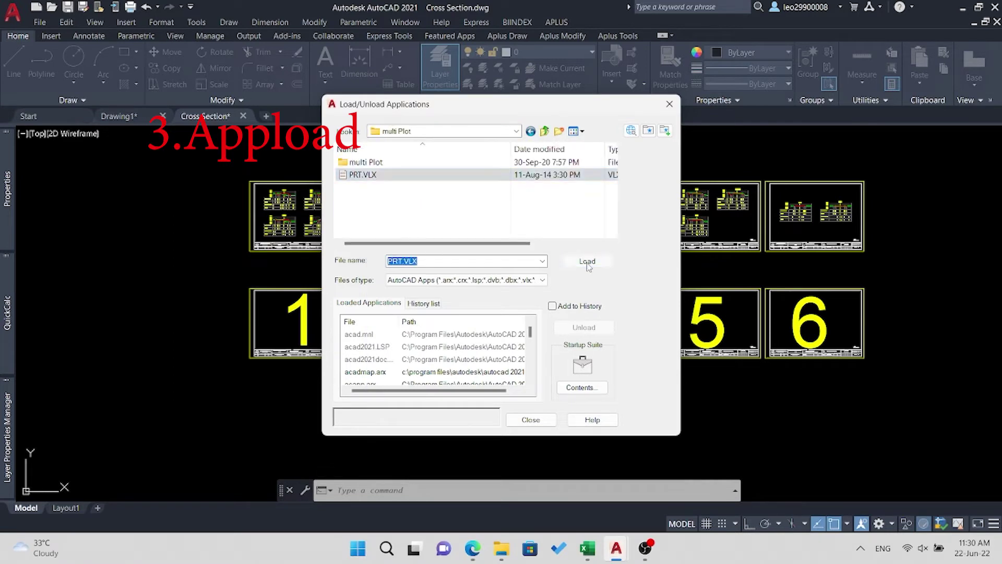
click(508, 306)
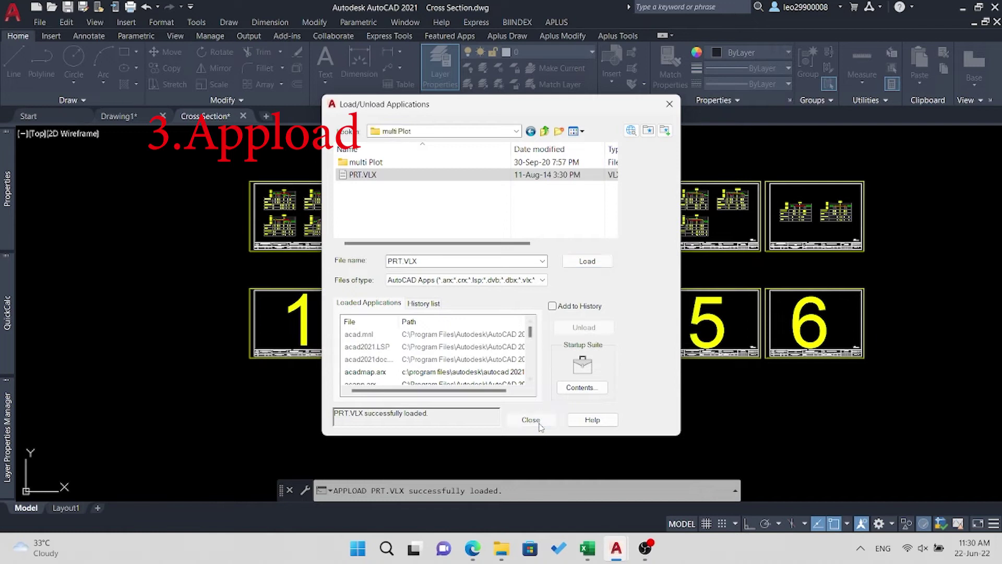
click(538, 421)
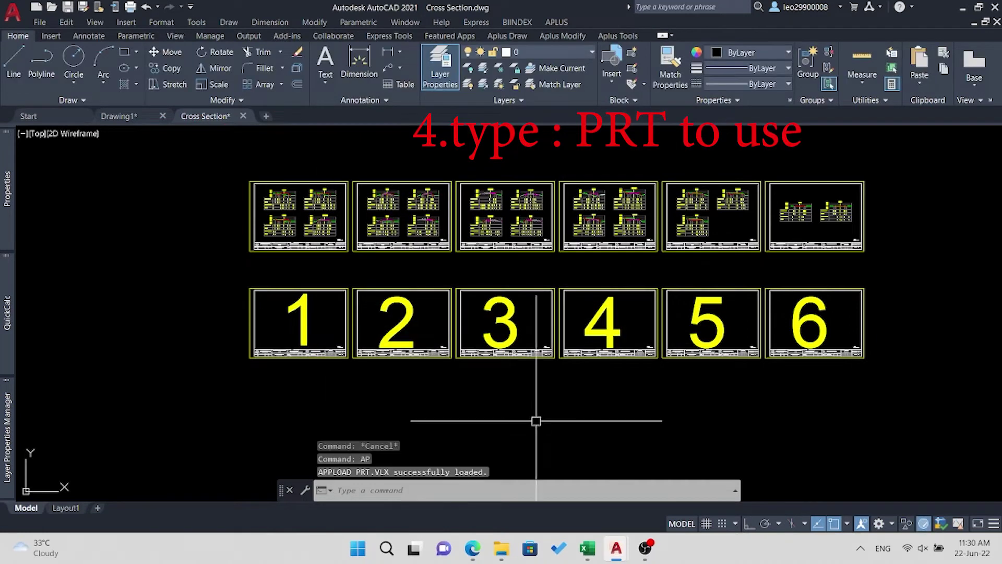
text(P)
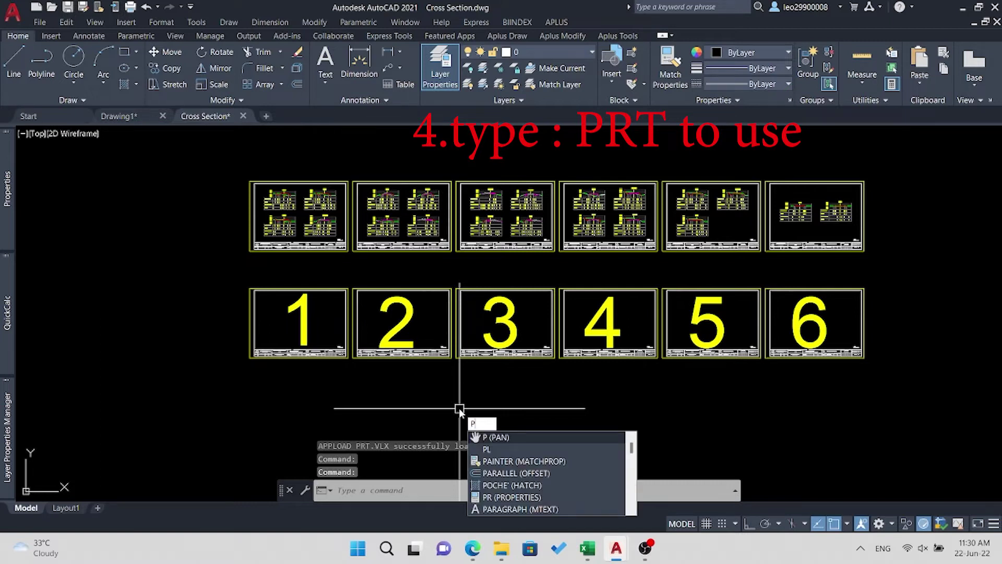
Run PRT and set PDF reDirect v2, A3 paper and the monochrome.stb plot style.
text(RT)
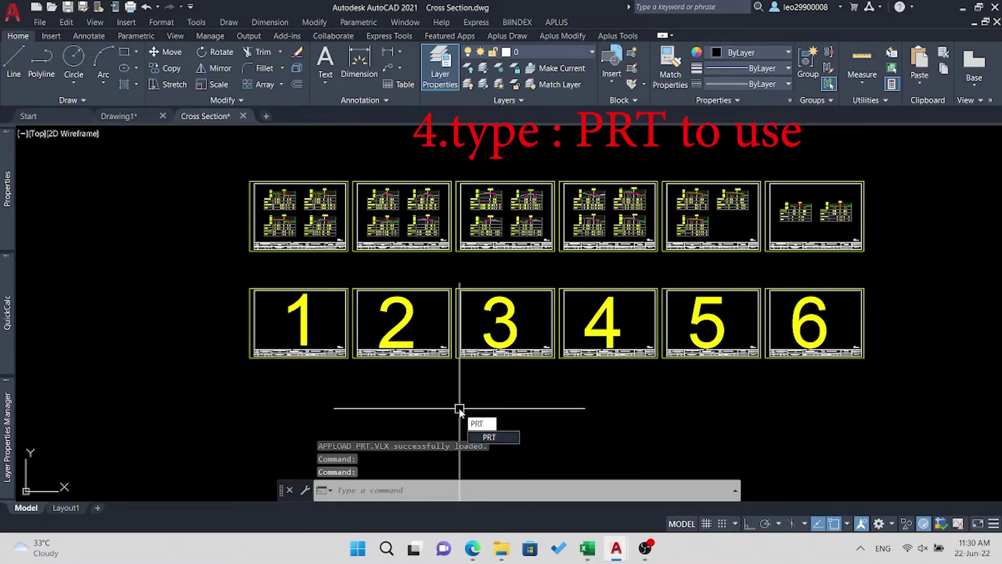
key(Return)
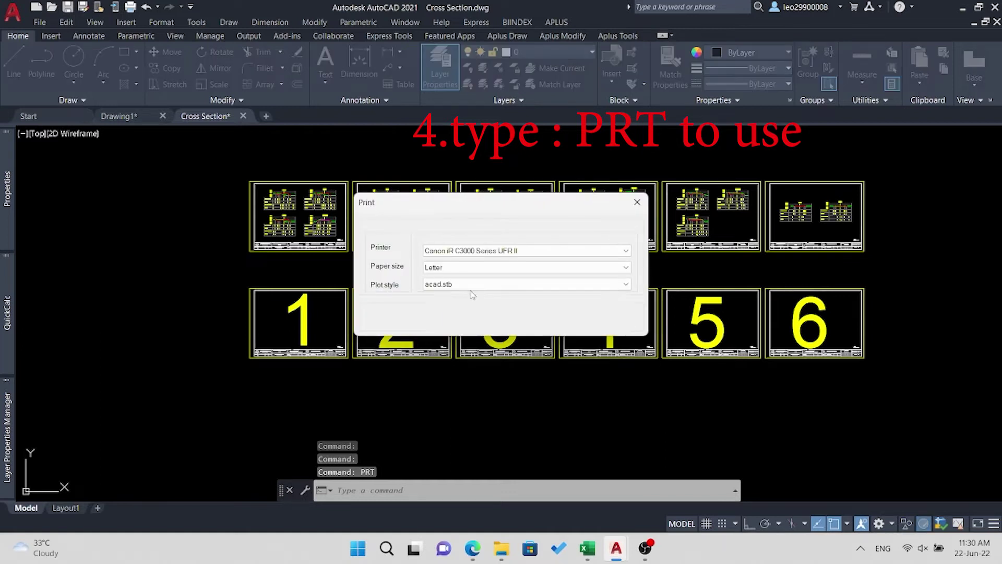
click(486, 251)
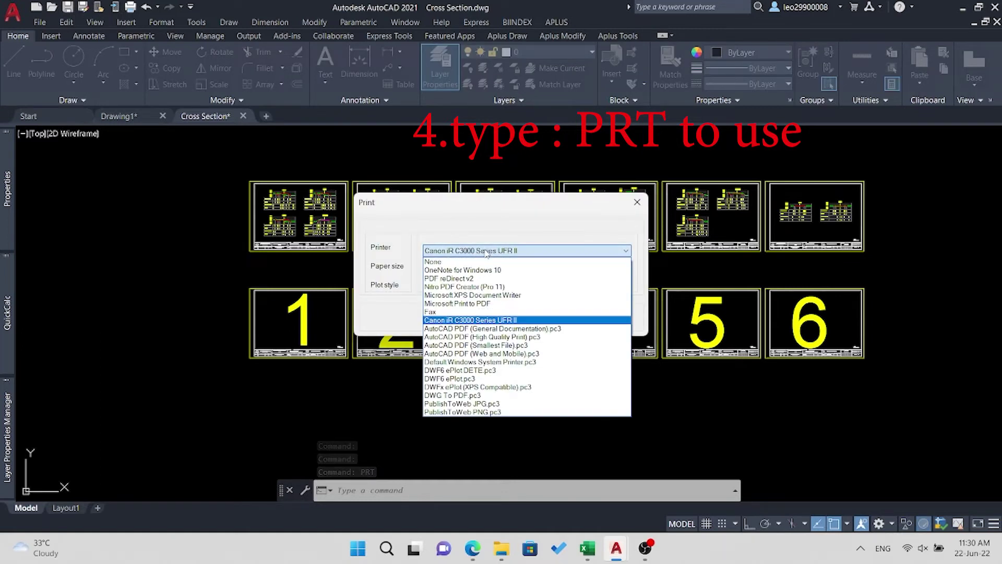
click(465, 279)
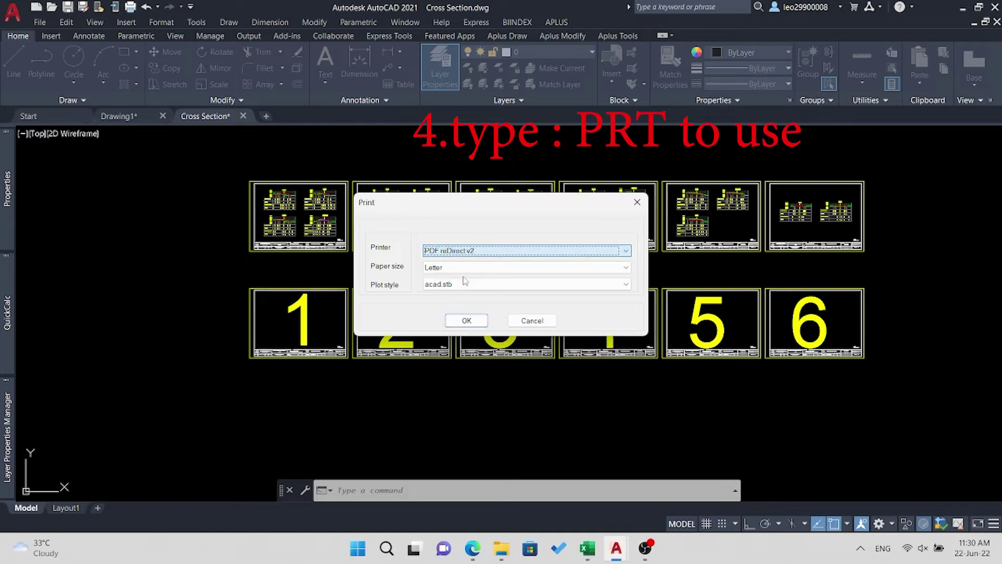
click(443, 268)
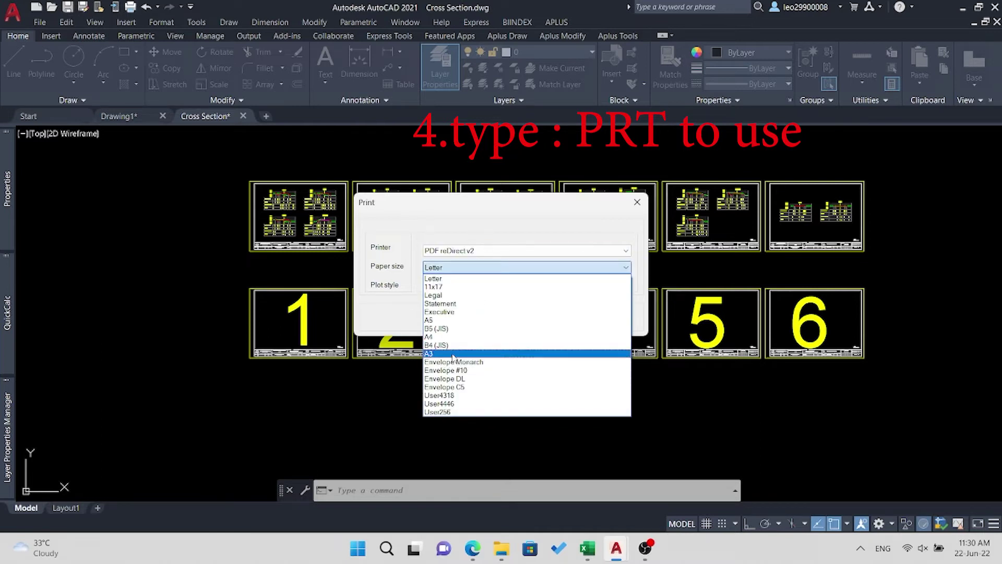
click(452, 355)
click(461, 286)
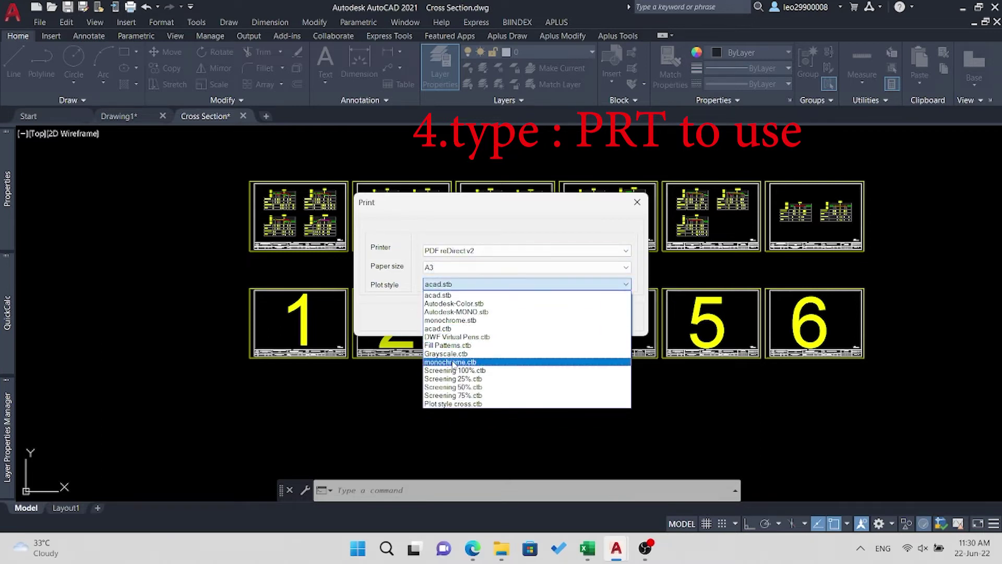
click(456, 321)
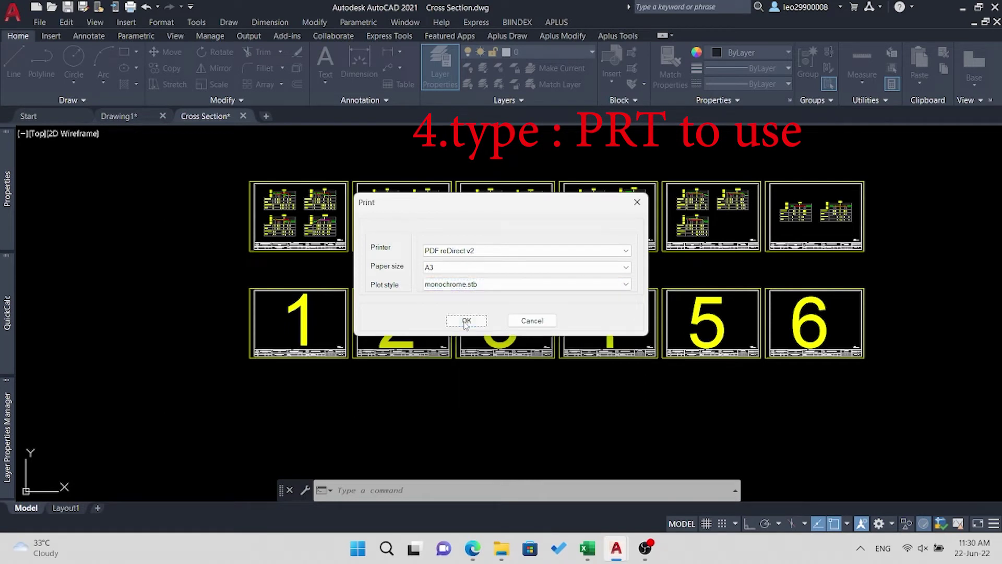
click(466, 321)
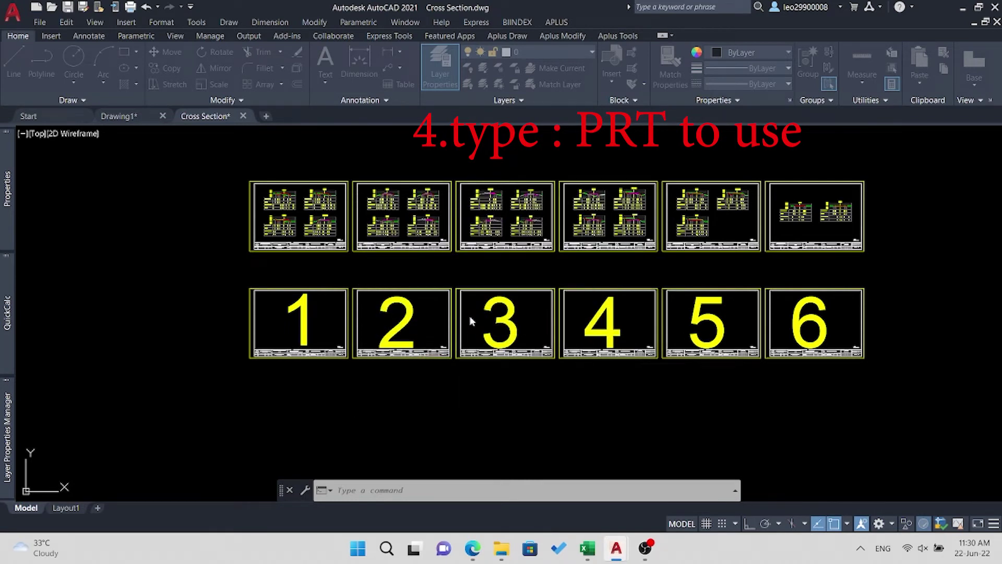
Run PRT again and pick the title frames of sheets 1 through 4.
text(PRT)
key(Return)
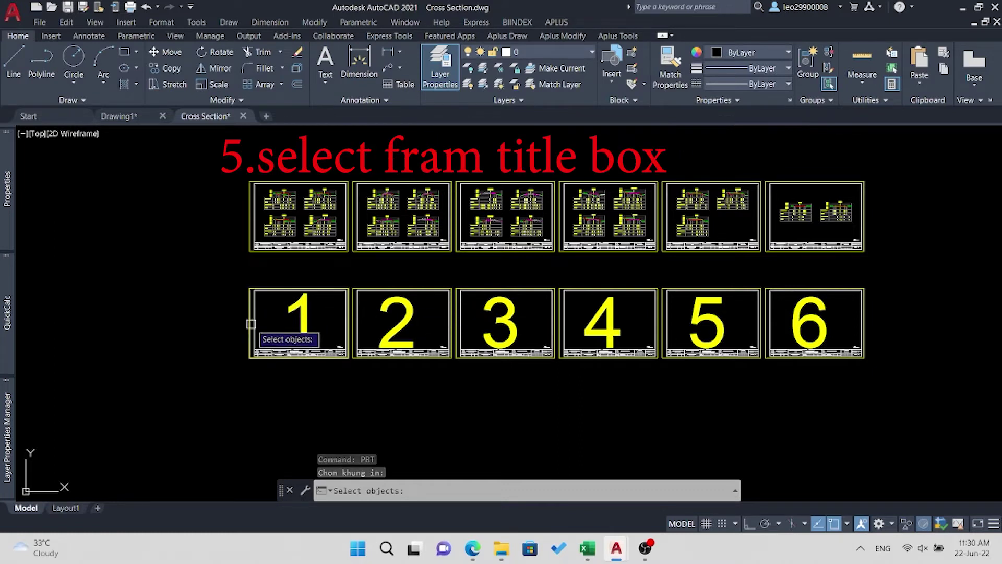
click(246, 309)
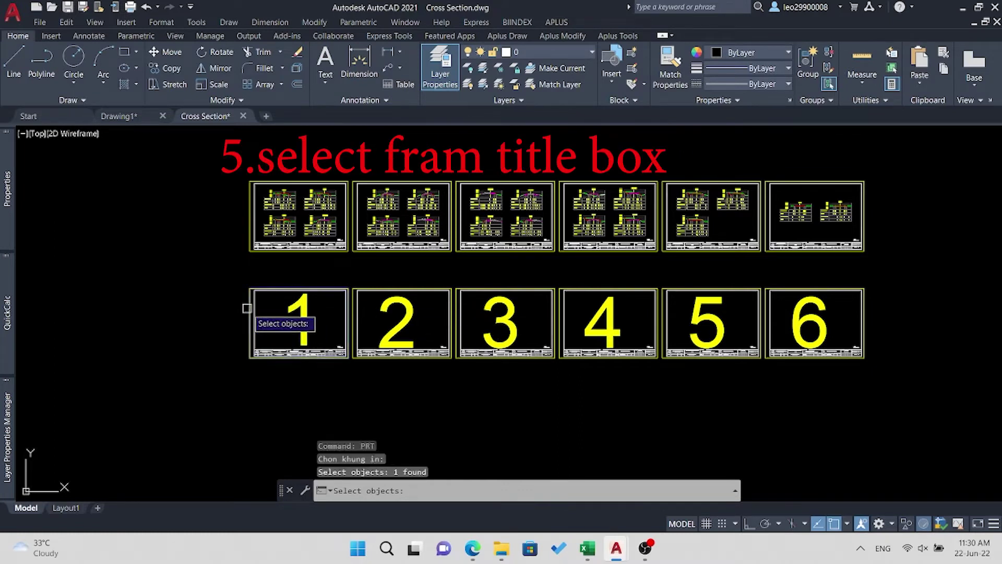
click(355, 286)
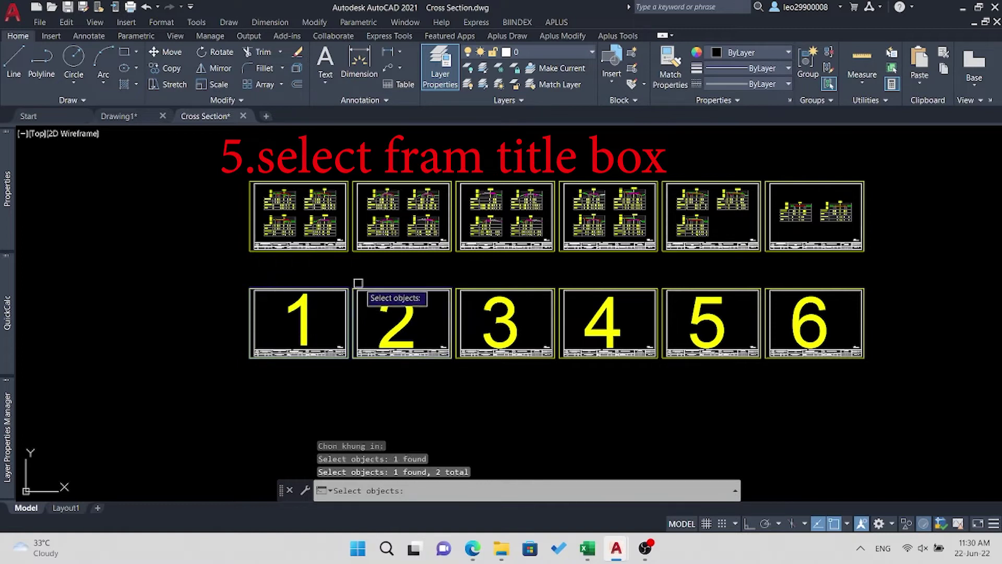
click(457, 285)
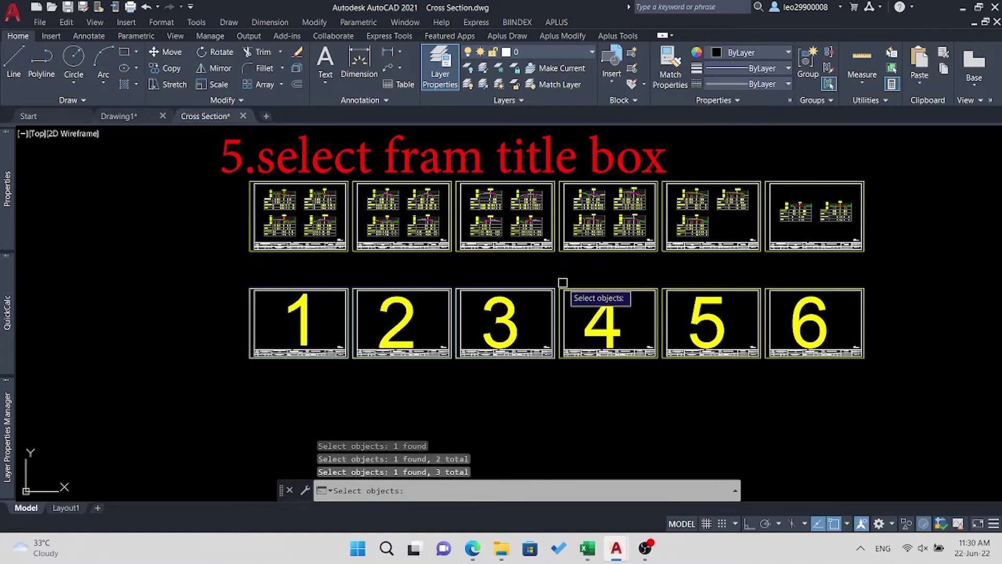
click(580, 280)
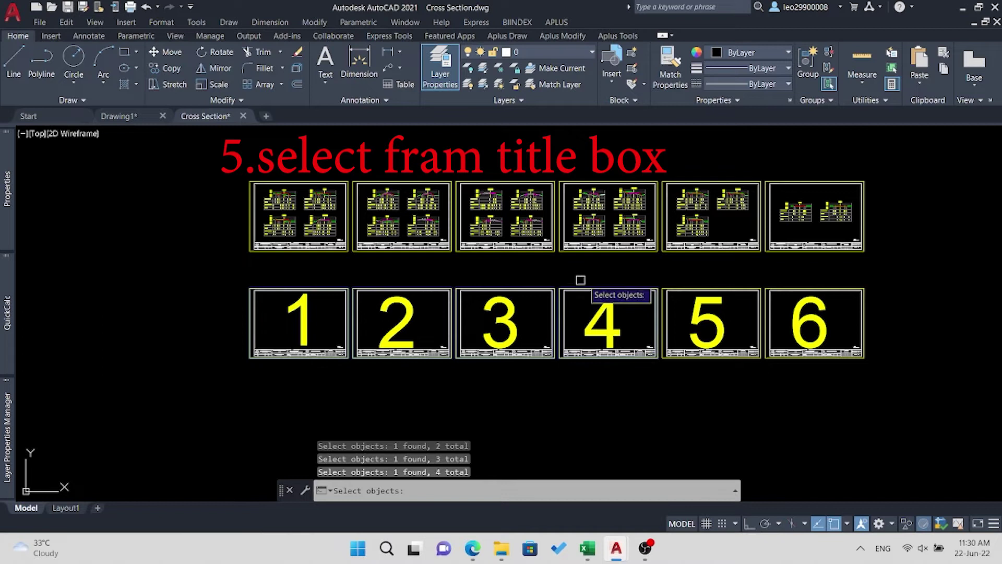
Add sheets 5 and 6, plot, and save the merged Cross Section Model (1).pdf.
click(666, 284)
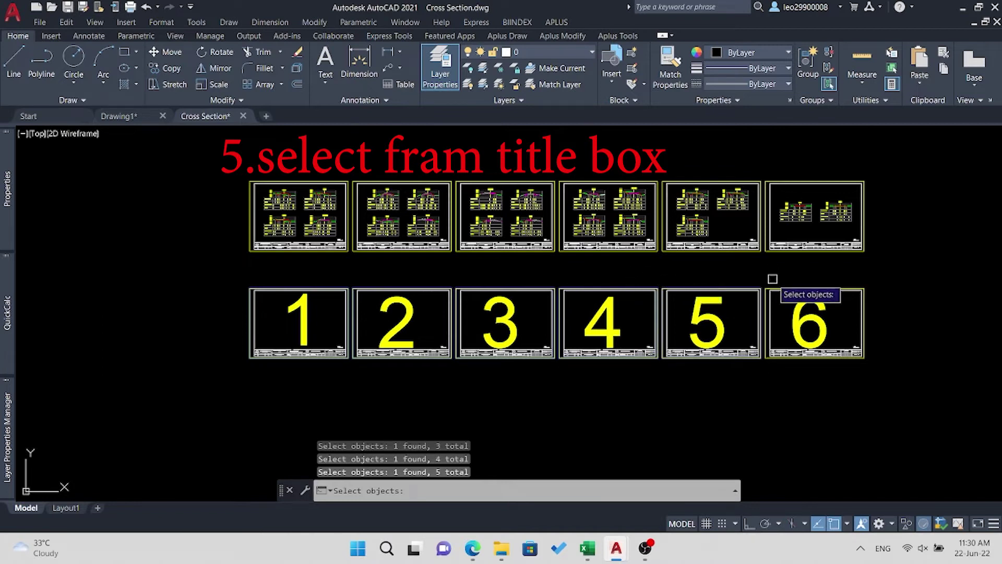
click(771, 284)
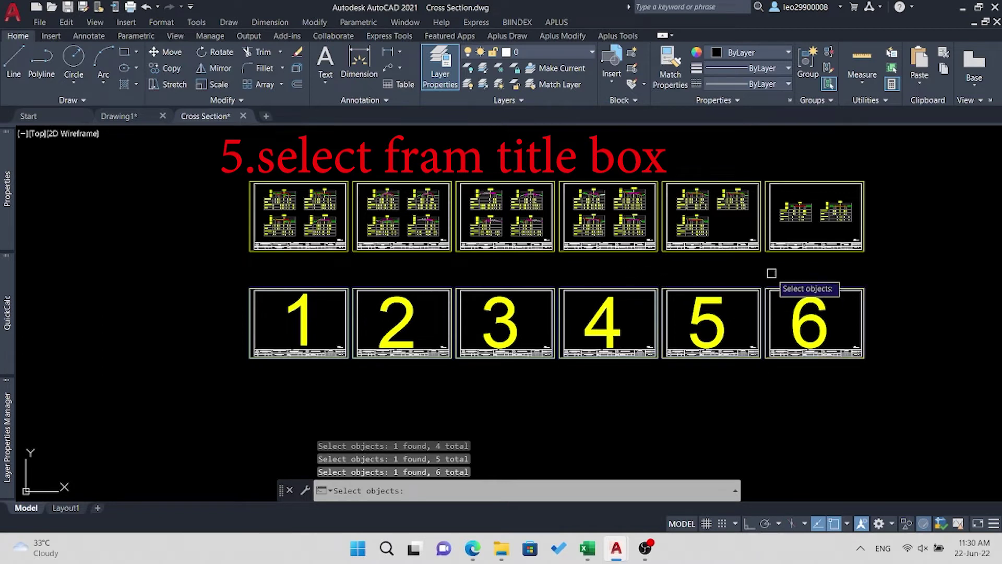
key(Return)
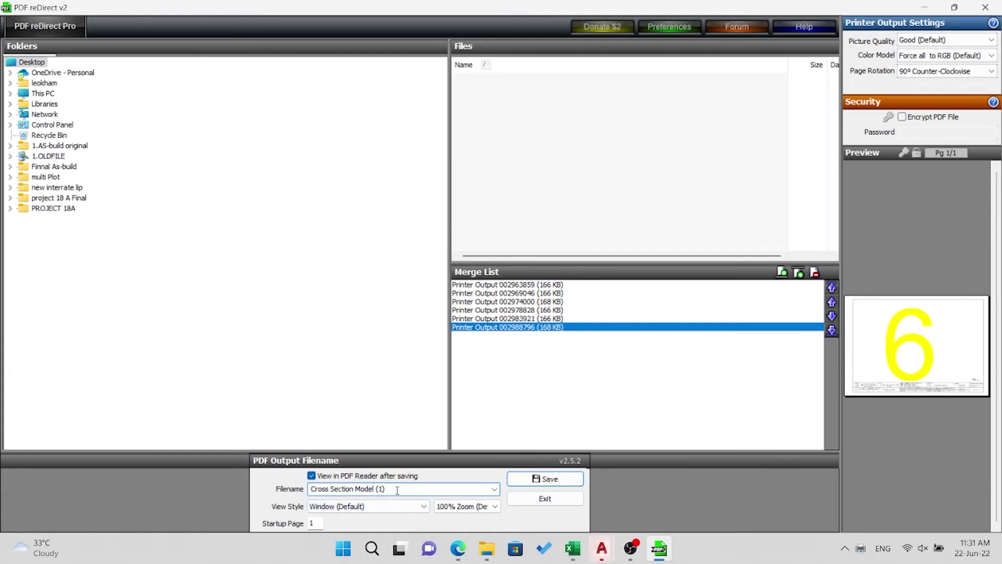
click(545, 478)
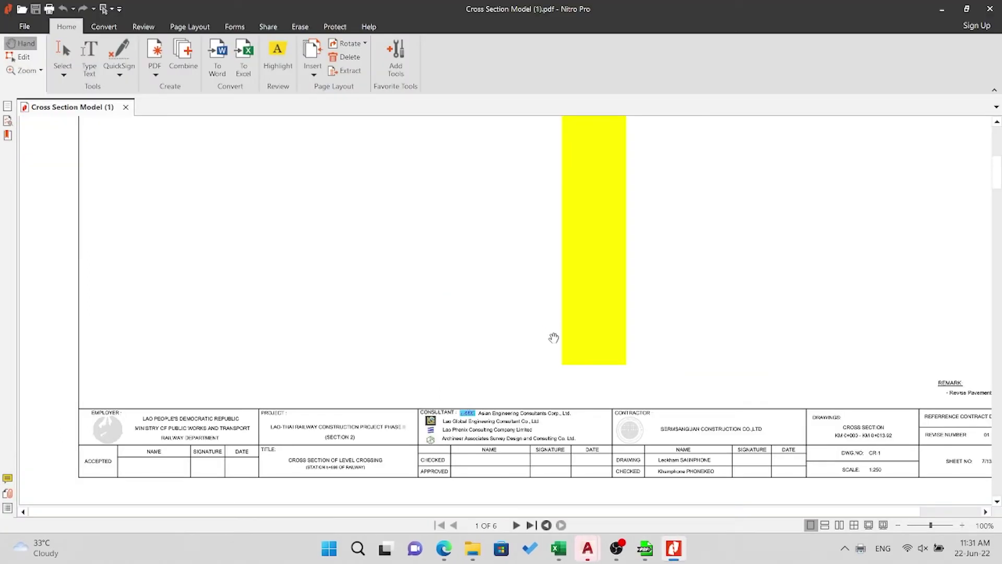
Check Cross Section Model (1).pdf thumbnails through pages 3, 5 and 6, then close Nitro Pro.
scroll(553, 337, up, 10)
click(7, 106)
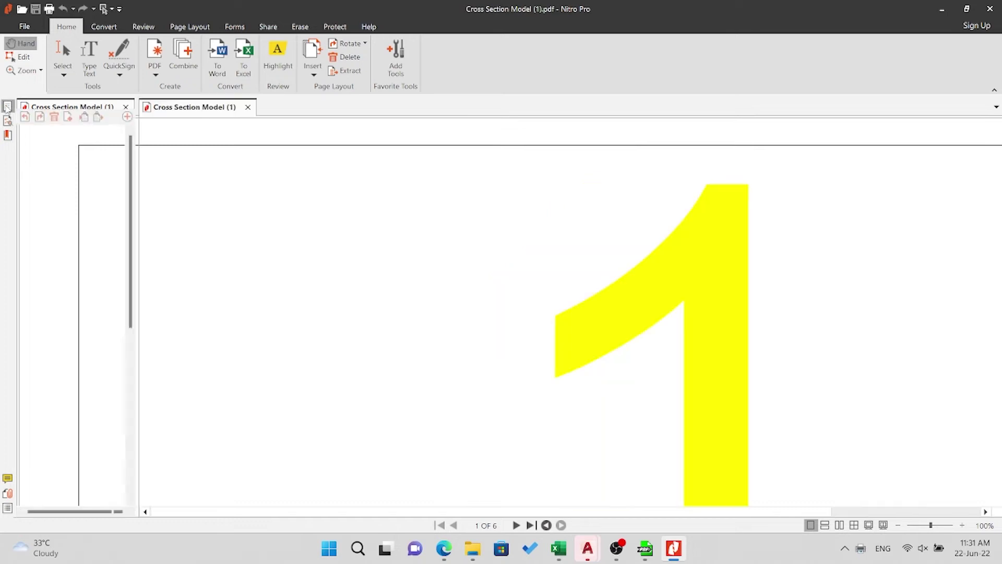
scroll(150, 230, down, 2)
scroll(92, 330, down, 5)
scroll(79, 416, up, 5)
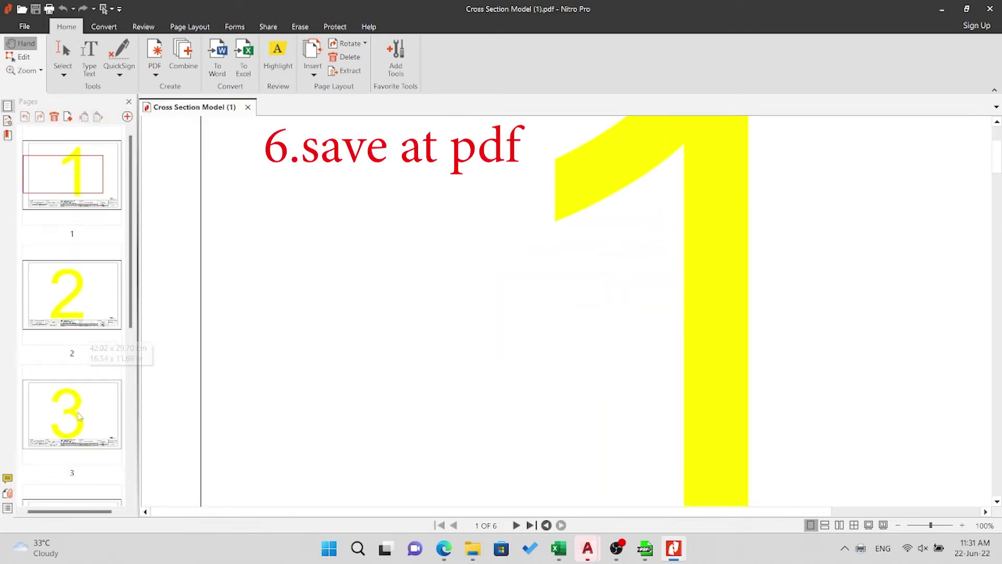
click(92, 416)
scroll(91, 416, down, 5)
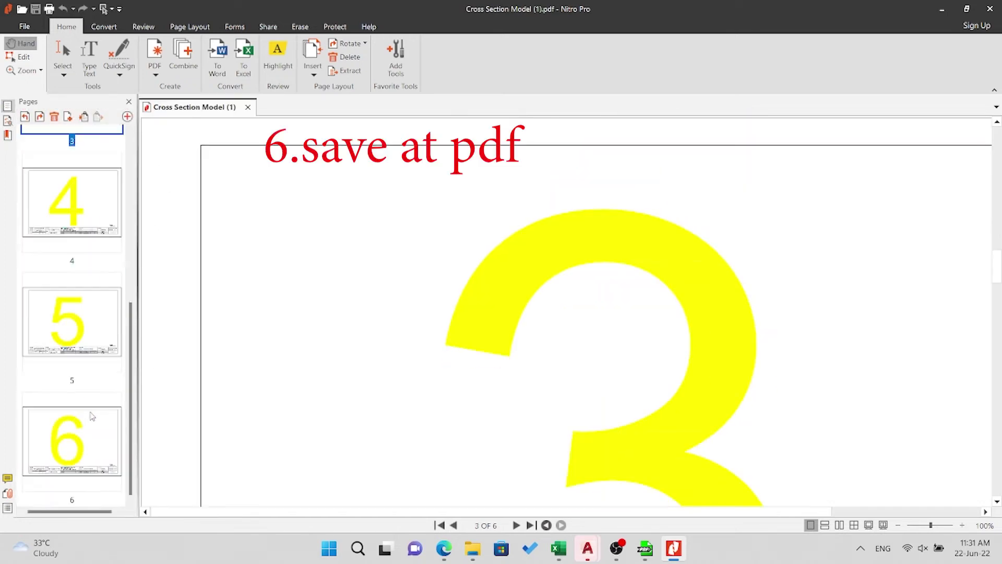
click(83, 343)
click(70, 438)
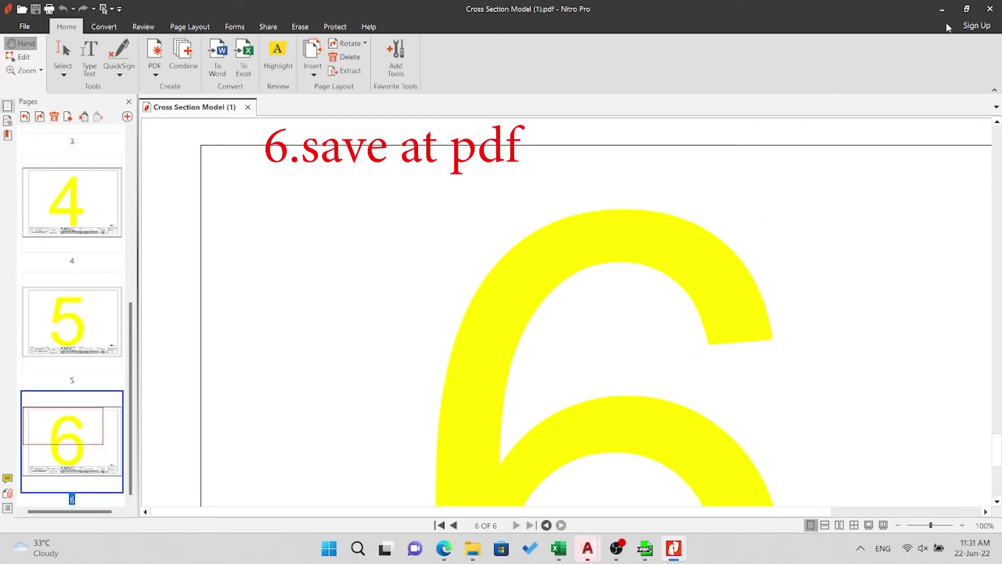
click(989, 9)
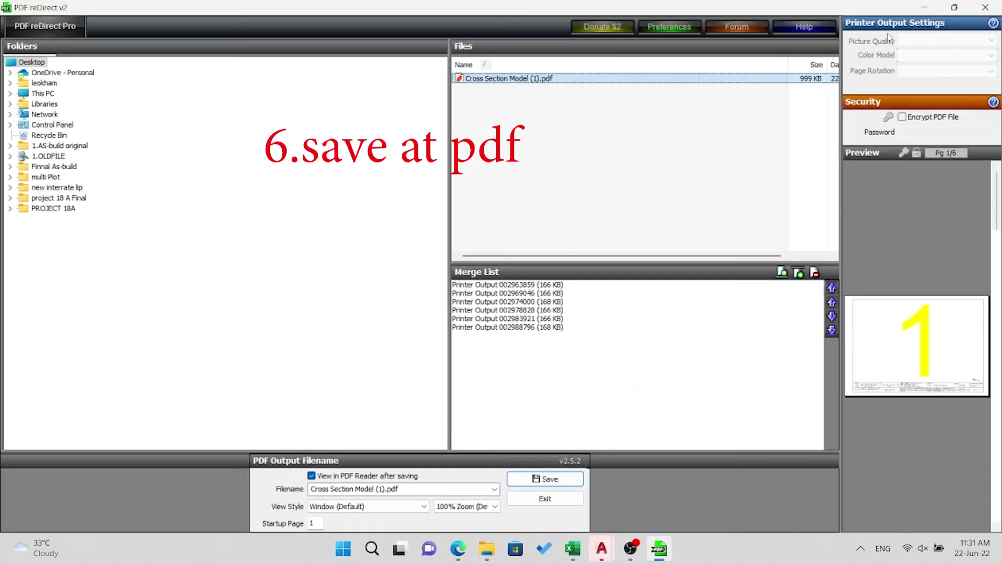
Close PDF reDirect, window-select and copy the six numbered frames, then go to Layout1.
click(984, 7)
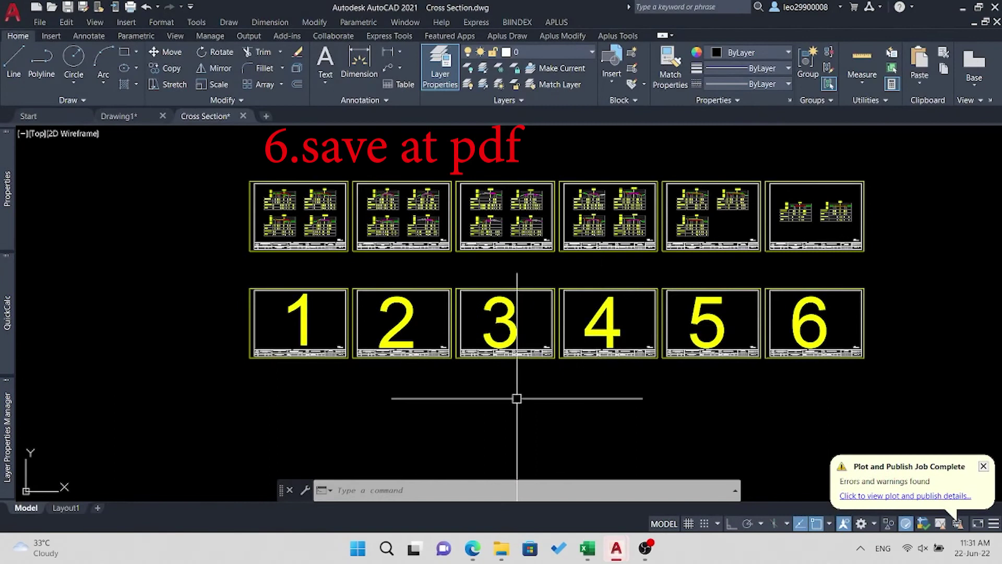
click(223, 276)
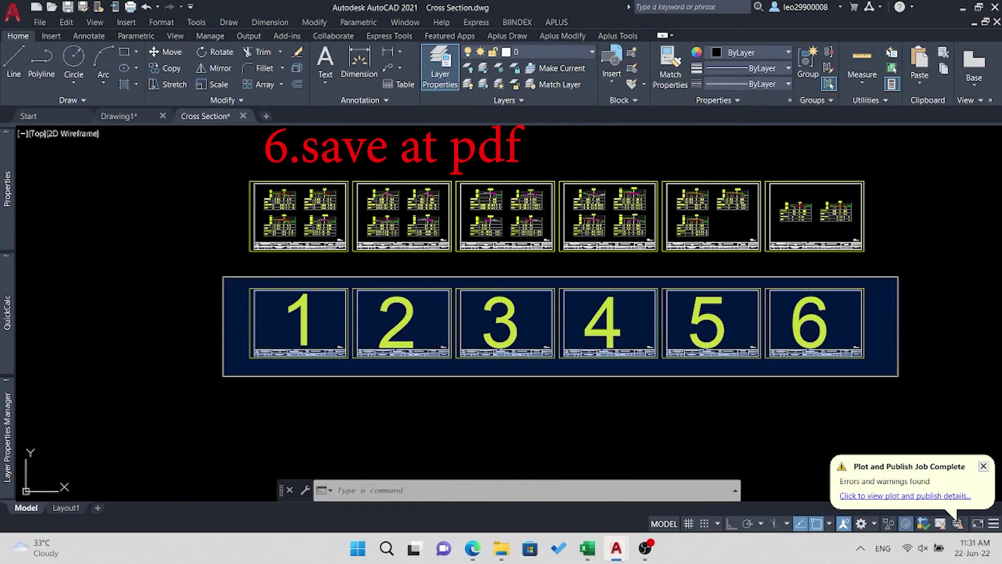
click(887, 366)
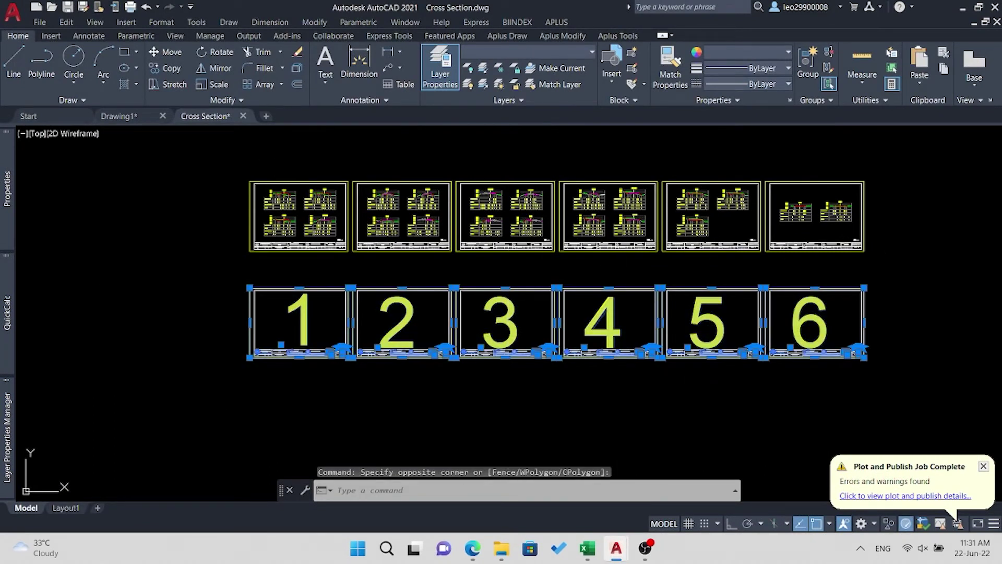
key(ctrl+c)
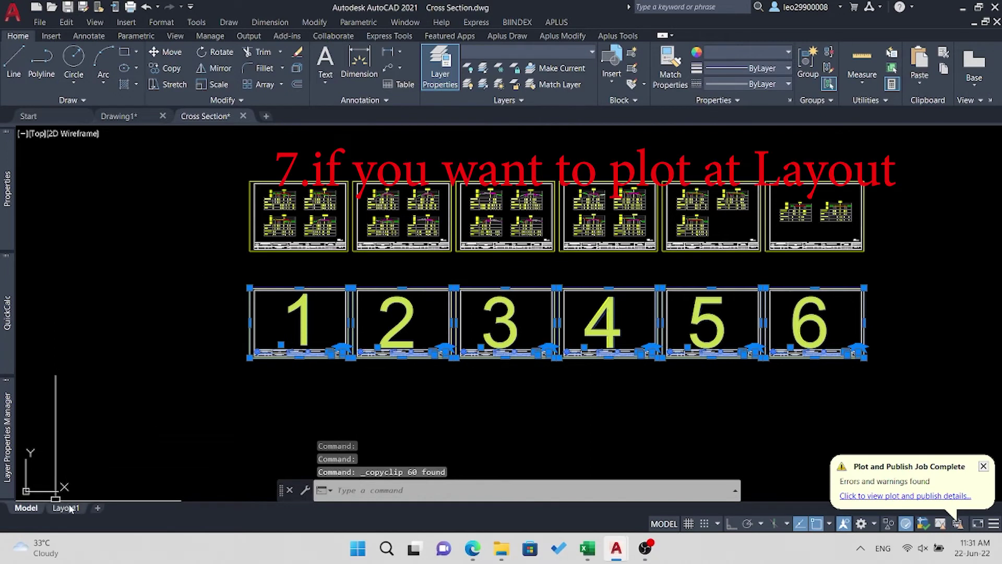
click(67, 507)
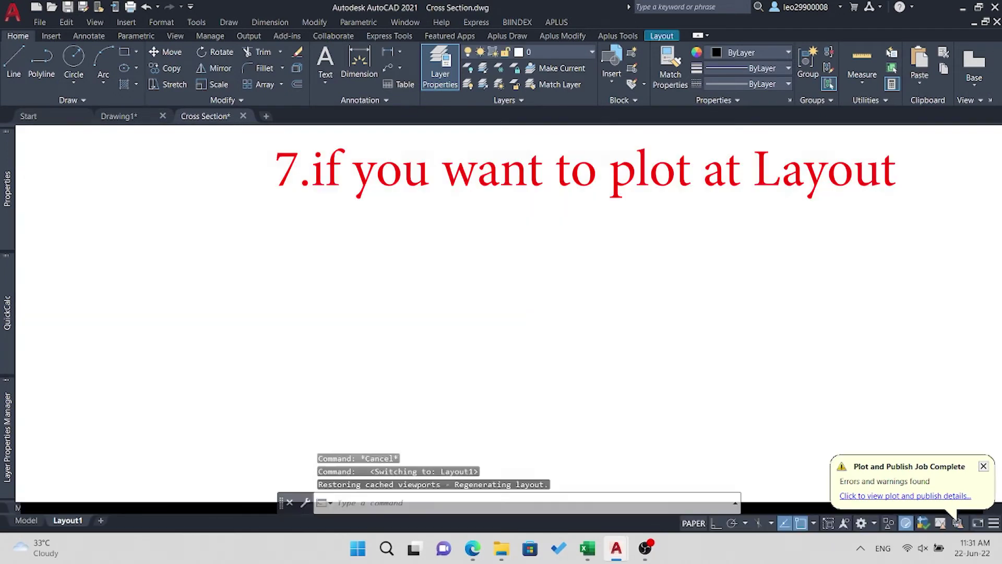
On Layout1, paste the six numbered frames above the viewports and erase the old viewport frames.
middle_drag(362, 206, 395, 253)
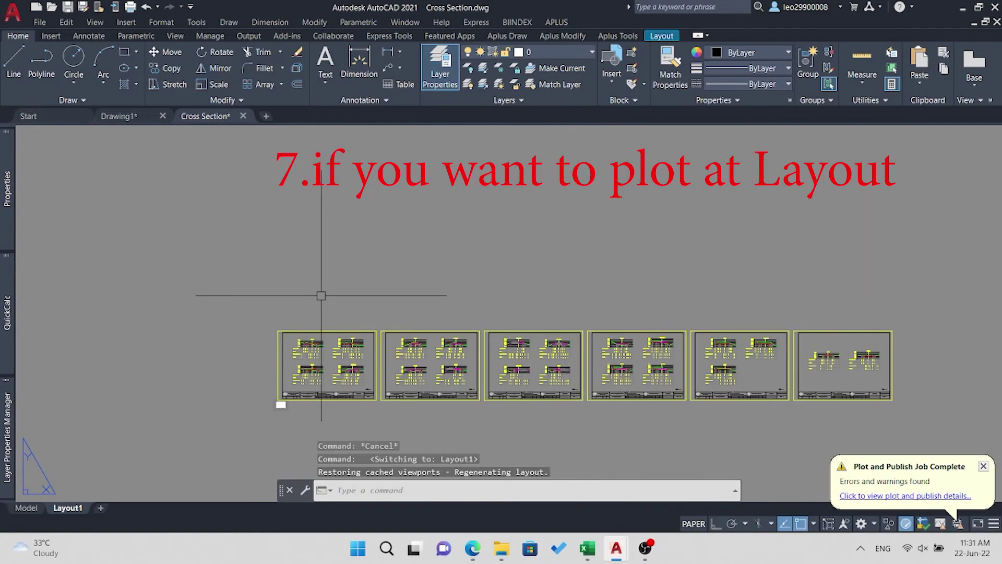
key(ctrl+v)
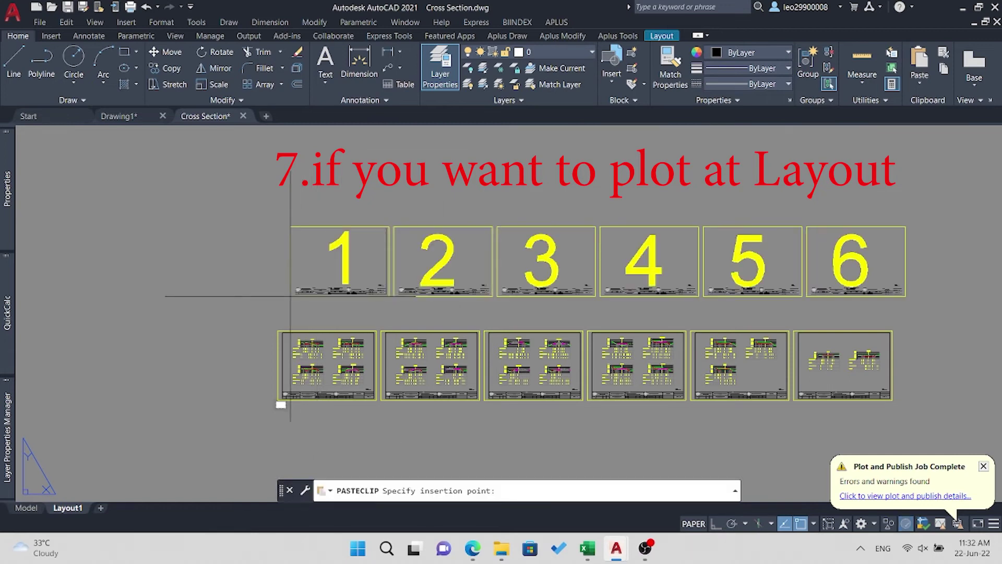
click(290, 296)
click(237, 313)
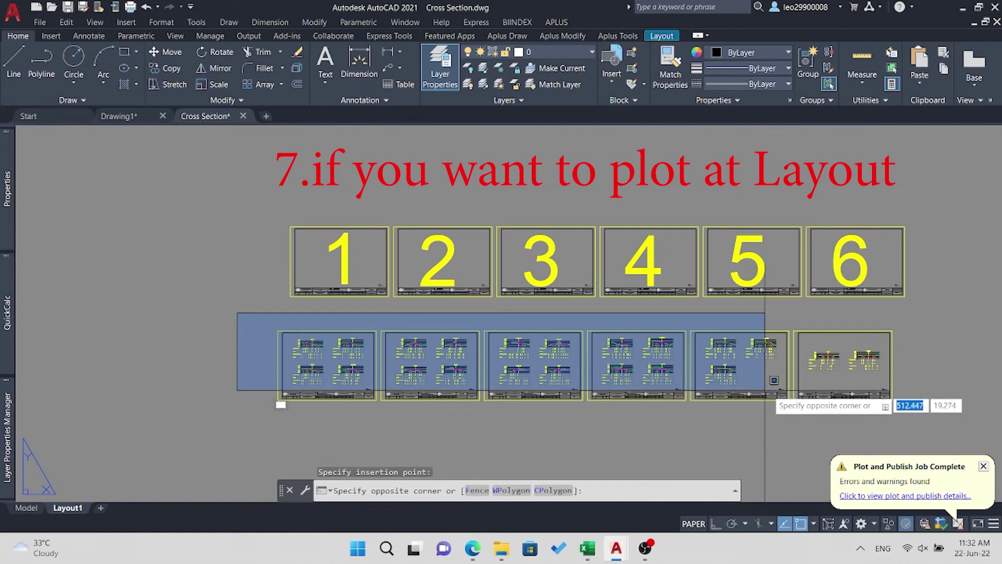
click(918, 418)
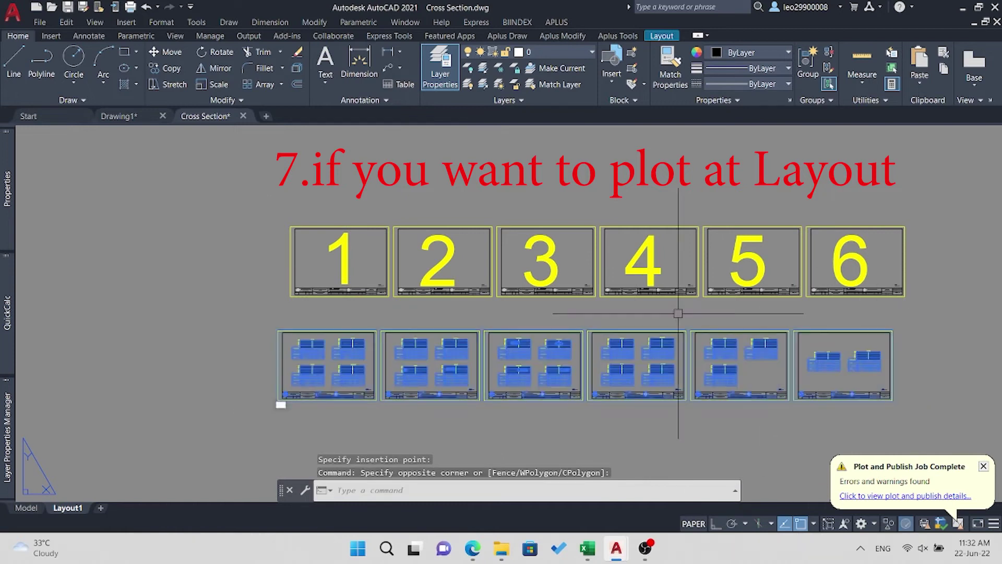
text(e)
key(Return)
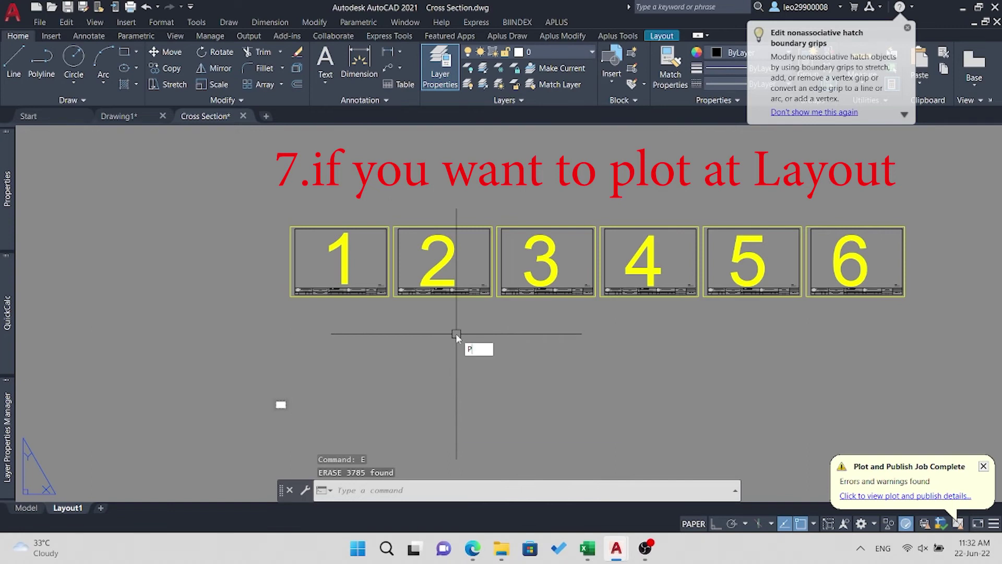
Run PRT and accept the PDF reDirect v2, A3, monochrome.stb print settings.
text(rt)
key(Return)
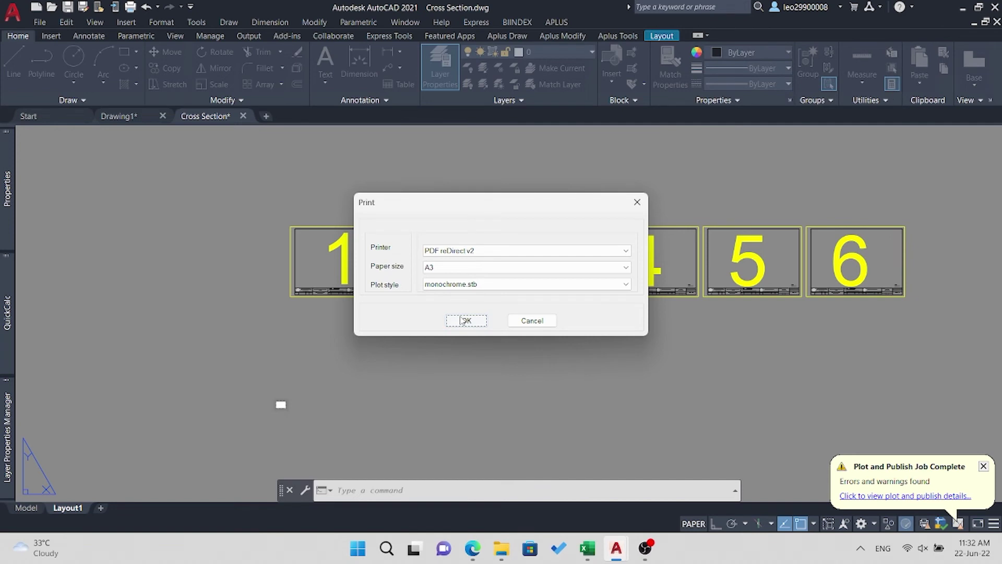
click(462, 320)
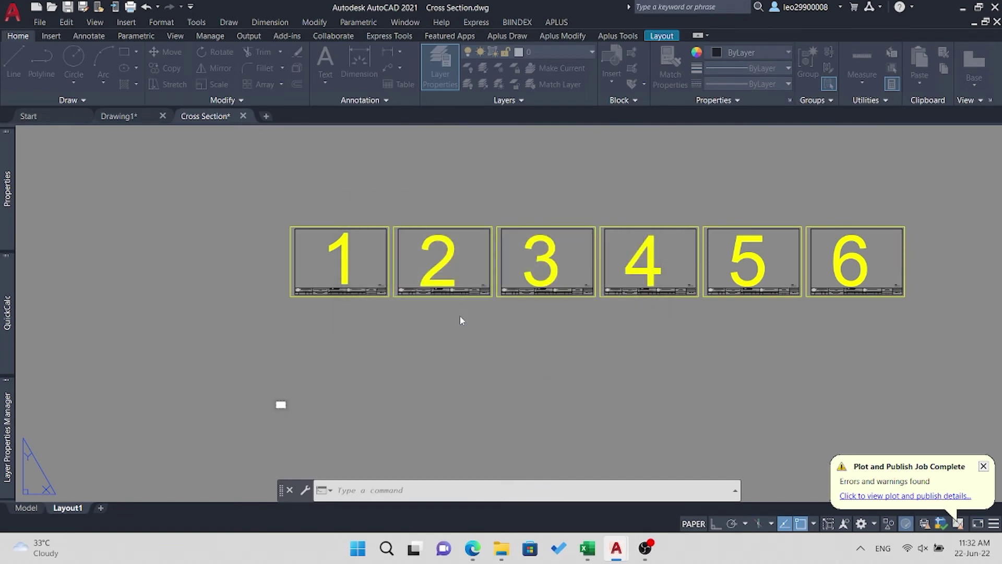
Start PRT again so it prompts for the Layout1 sheet frames.
text(PRT)
key(Return)
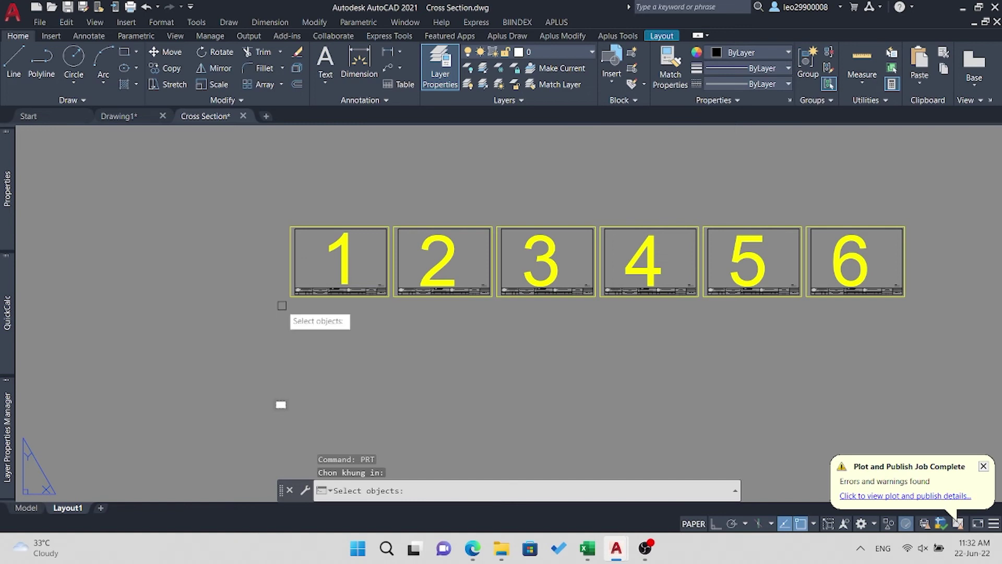
Pick numbered frames 1, 2 and 3 in order for plotting.
click(289, 266)
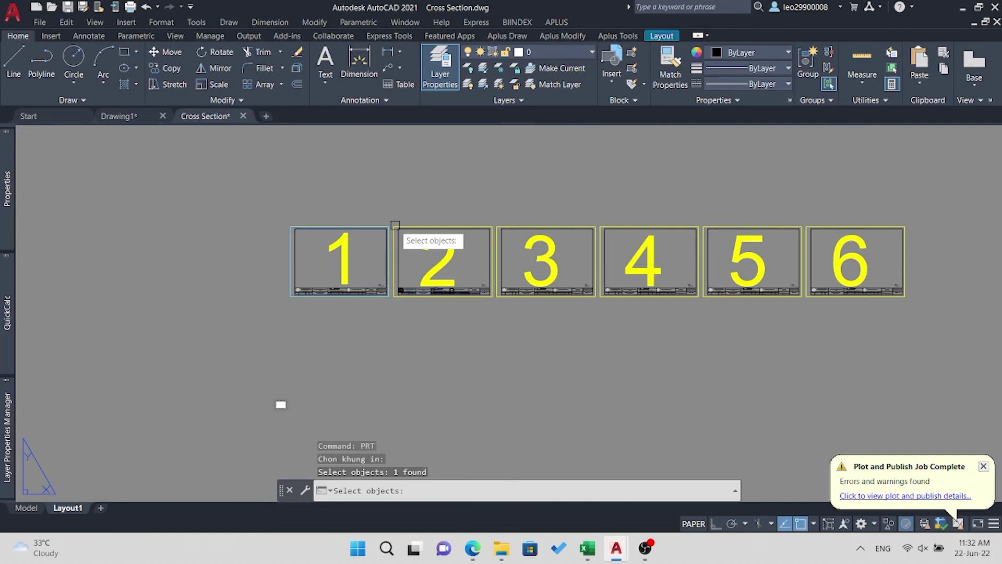
scroll(393, 258, up, 4)
click(393, 261)
scroll(555, 217, down, 2)
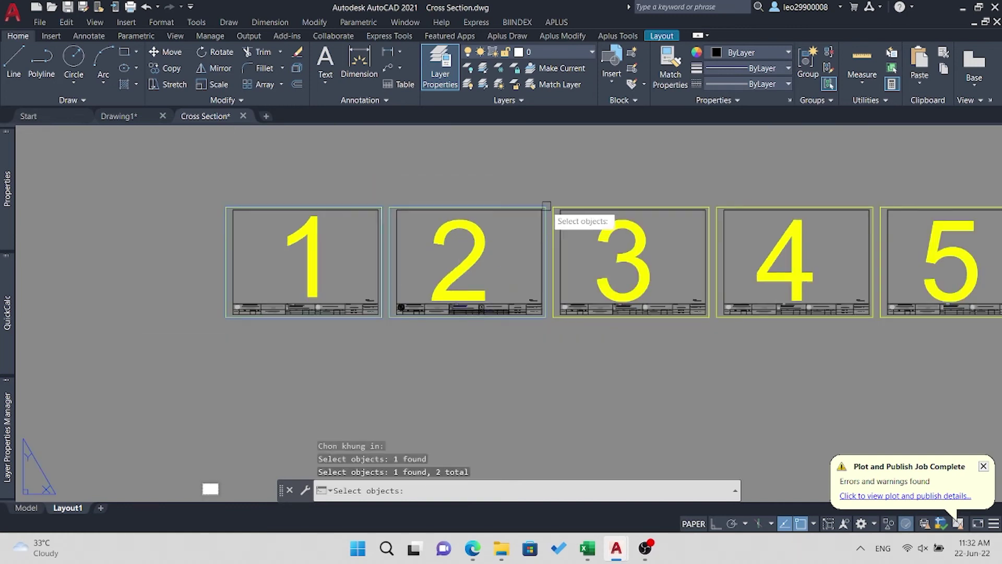
scroll(555, 217, up, 4)
click(542, 224)
Pick frames 4, 5 and 6 in order and send all six to plot.
scroll(542, 224, down, 2)
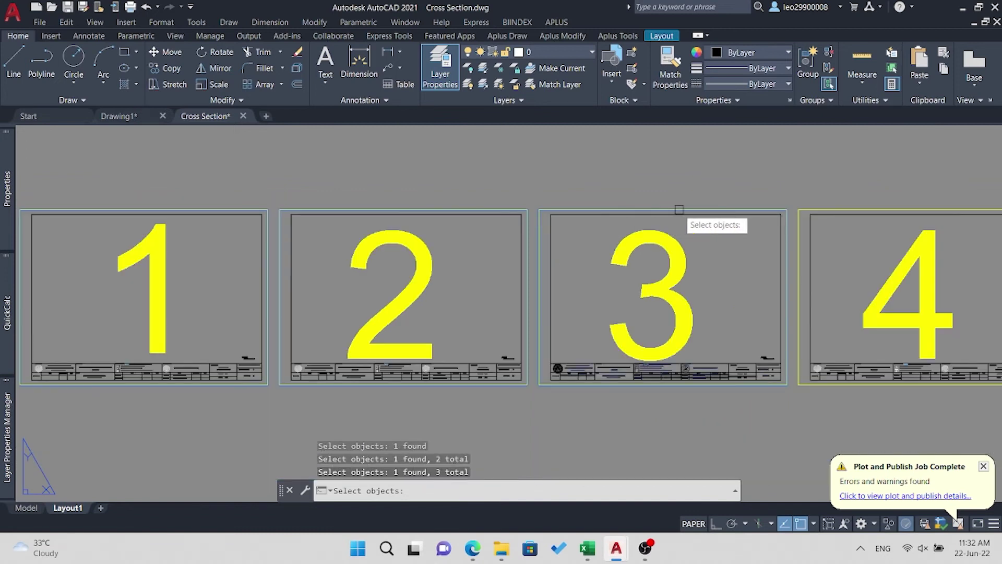
scroll(805, 219, up, 2)
scroll(804, 216, up, 2)
click(791, 215)
scroll(793, 214, down, 5)
scroll(814, 203, down, 4)
scroll(813, 203, up, 5)
middle_drag(813, 203, 604, 167)
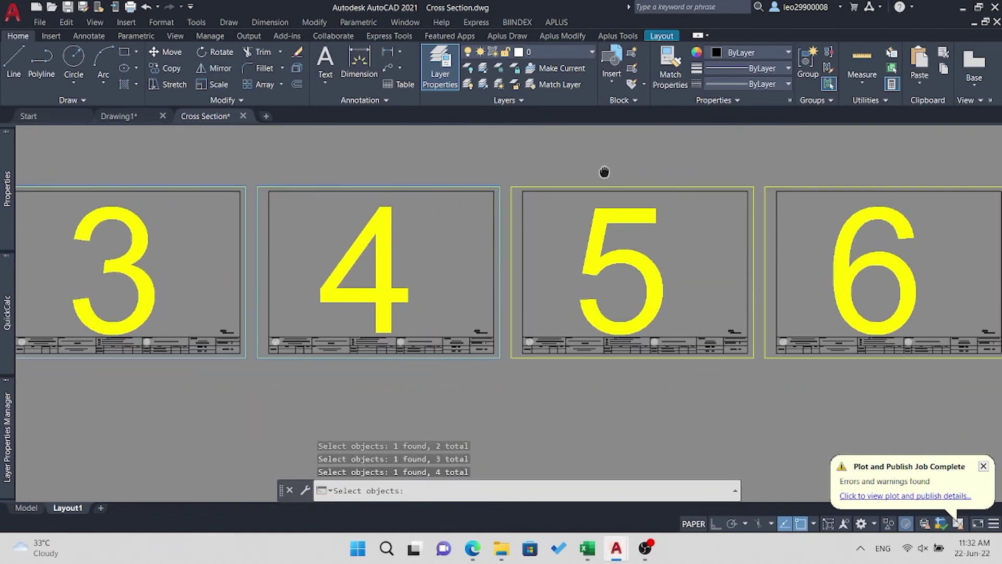
click(514, 211)
scroll(514, 211, down, 2)
scroll(691, 213, up, 5)
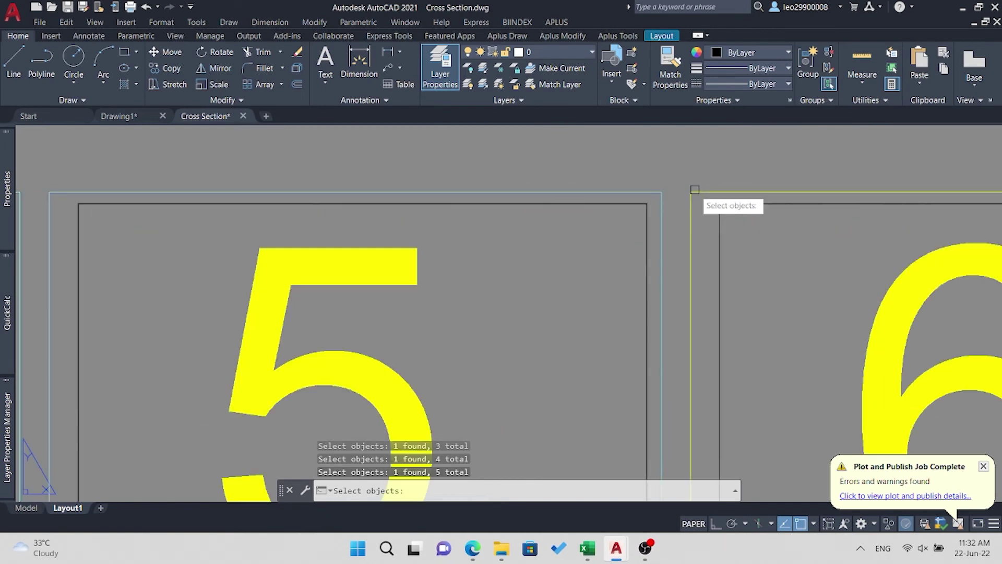
click(691, 213)
scroll(691, 214, down, 3)
scroll(587, 217, down, 2)
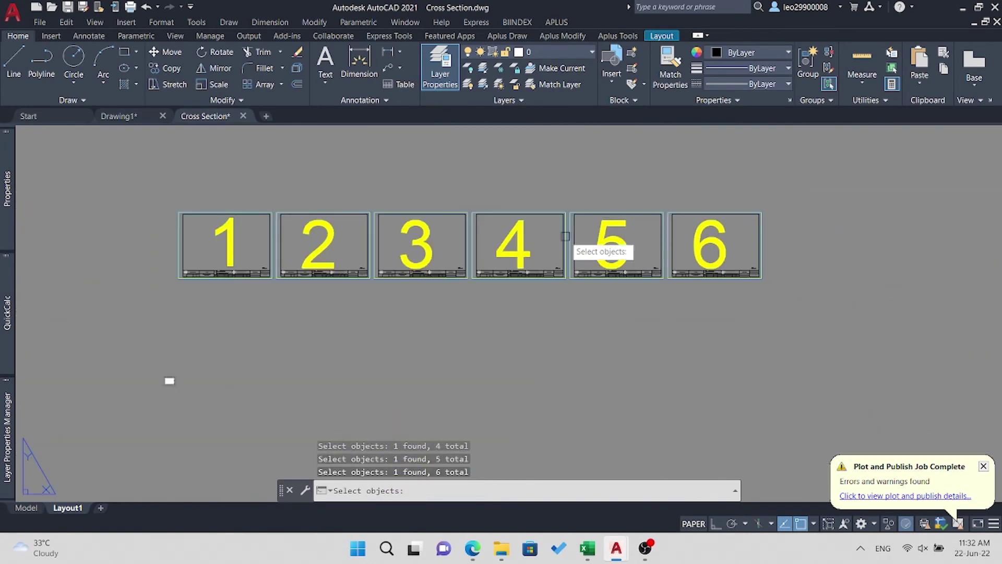
middle_drag(512, 277, 517, 328)
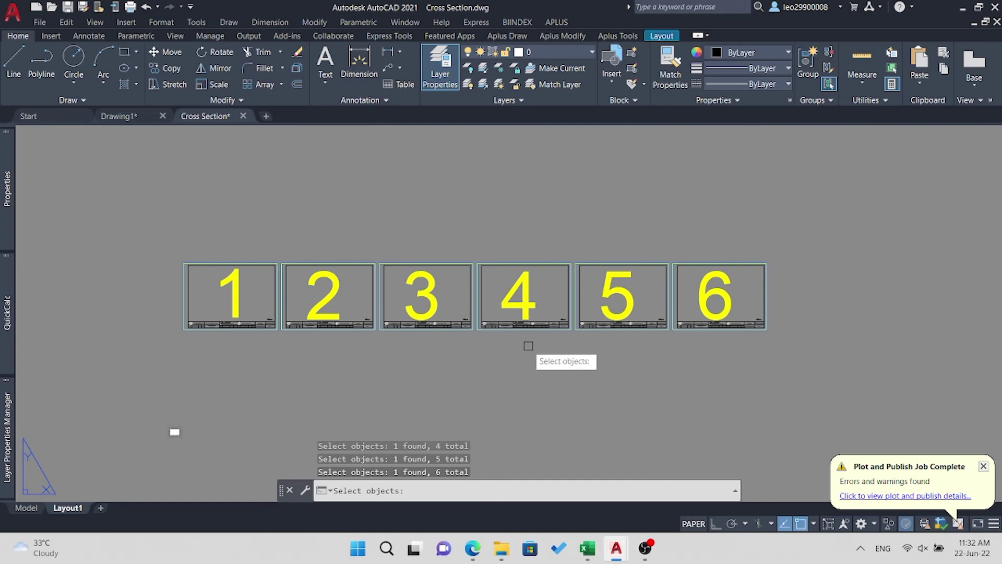
key(Return)
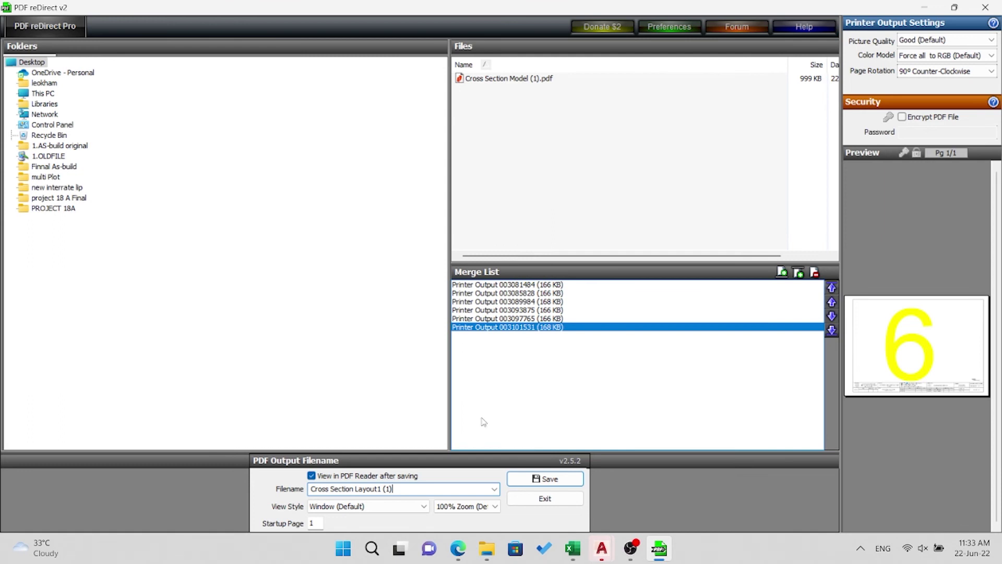
Save the six merged outputs in PDF reDirect as Cross Section Layout1 (1).pdf.
click(545, 478)
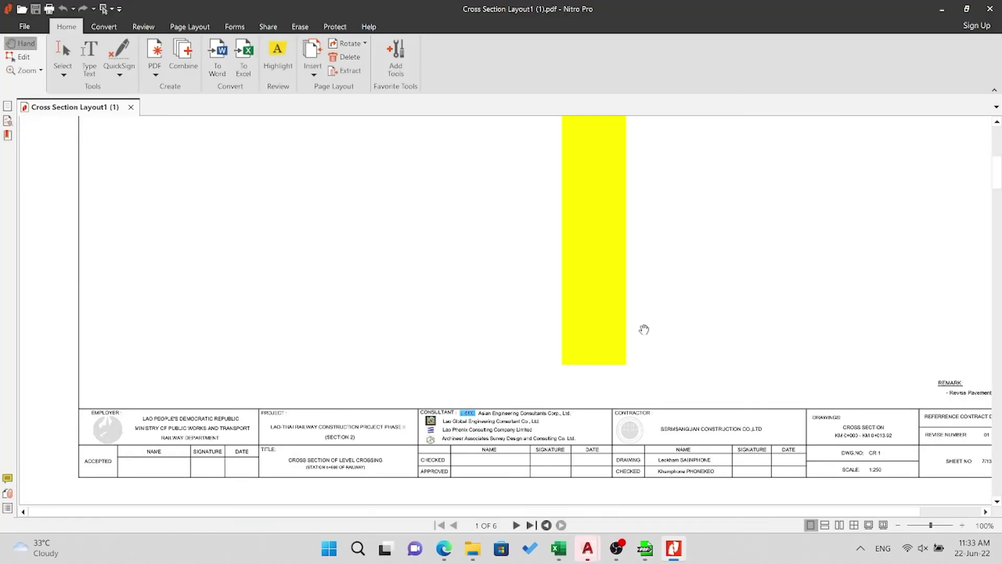
In the page thumbnails, check pages 2, 3, 5, 6 and 4 of the PDF.
scroll(644, 329, up, 3)
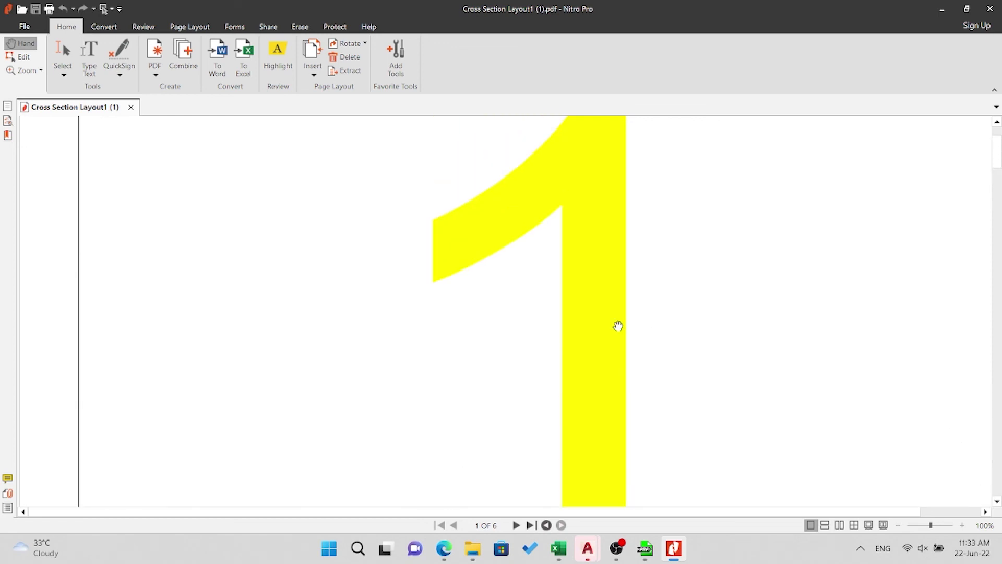
scroll(645, 327, up, 3)
click(7, 106)
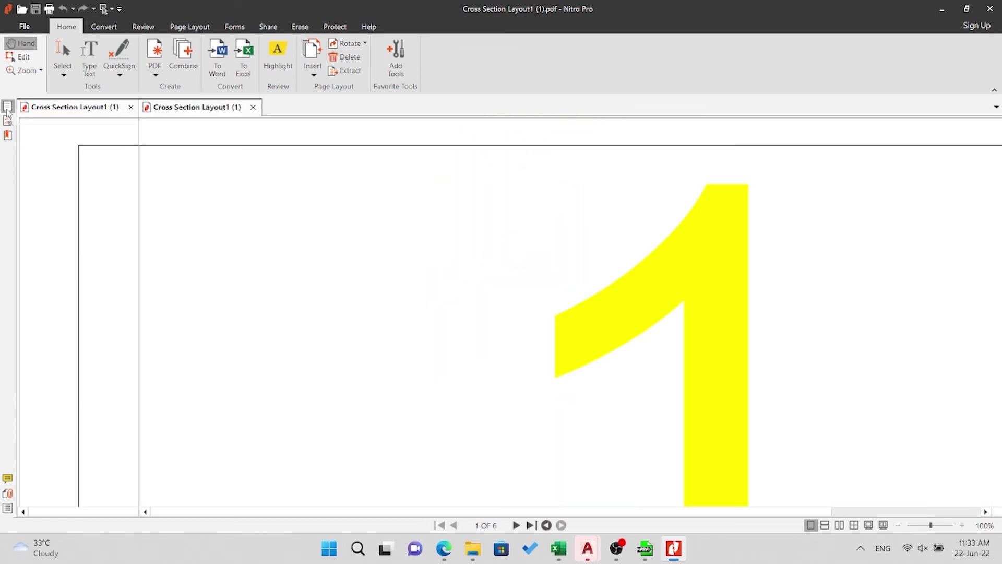
click(94, 274)
click(79, 393)
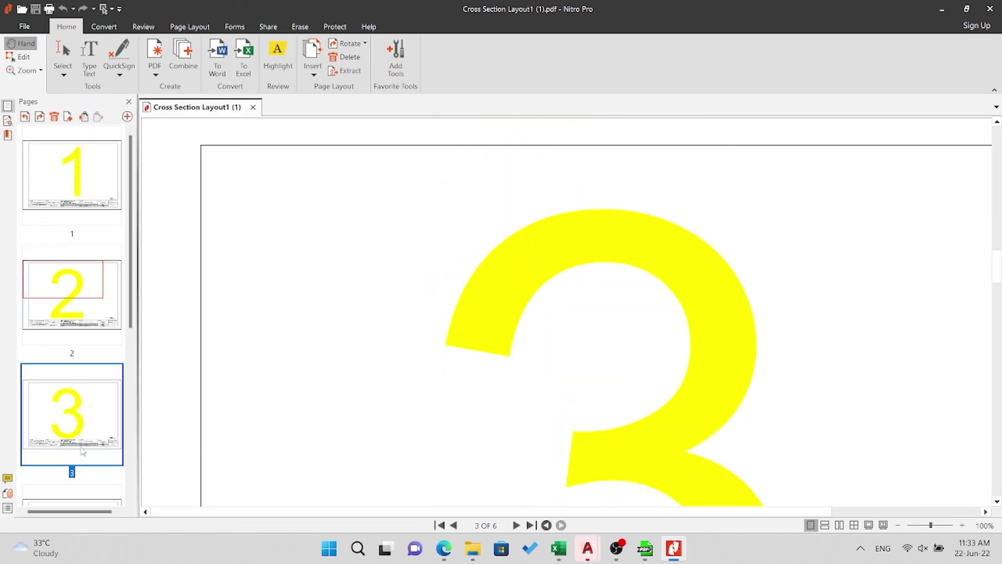
scroll(84, 376, down, 5)
click(89, 339)
click(102, 425)
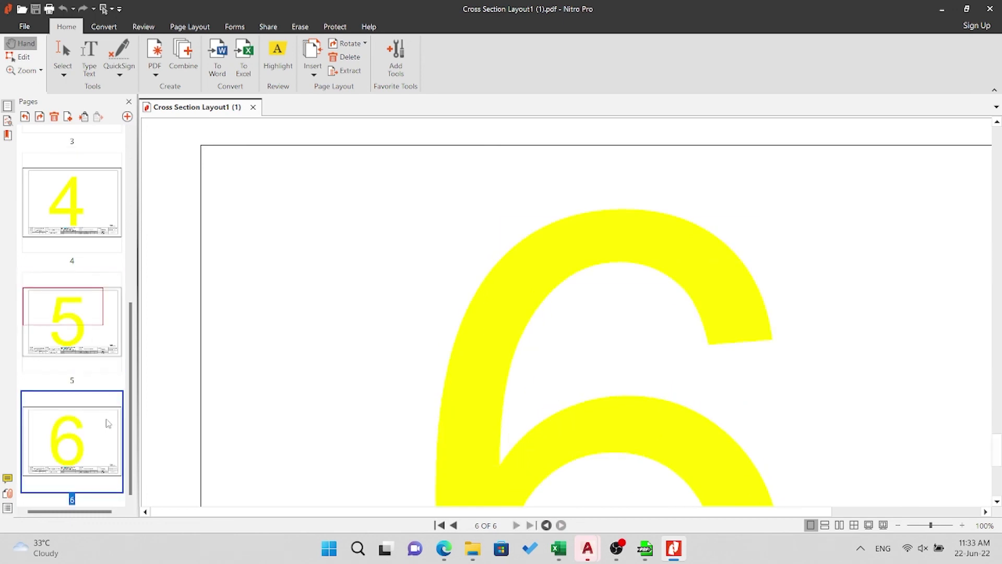
click(107, 320)
Recheck pages 1 to 3 and zoom out to 31% on page 3.
scroll(107, 320, up, 5)
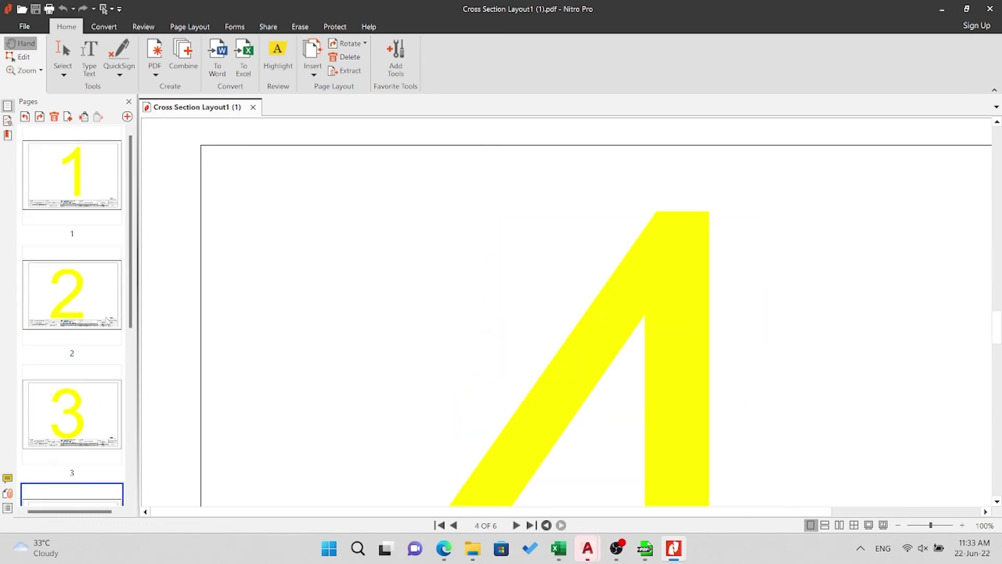
click(69, 175)
click(97, 295)
click(102, 418)
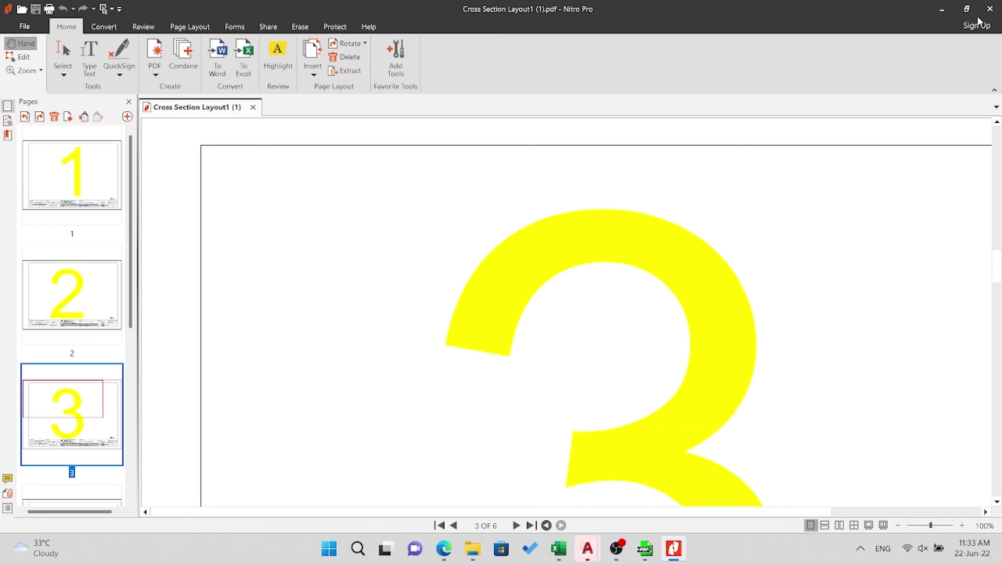
scroll(636, 259, down, 3)
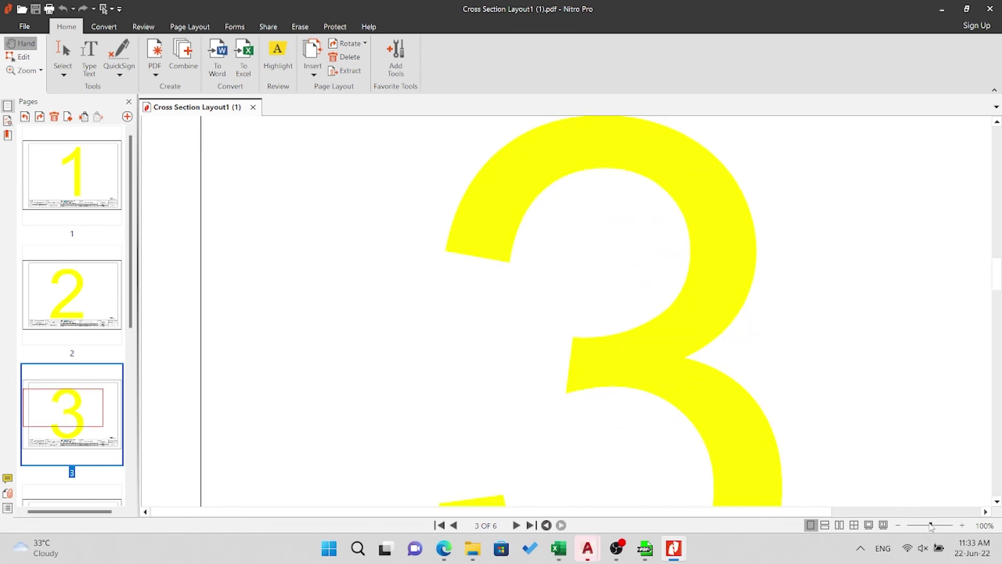
drag(931, 527, 916, 527)
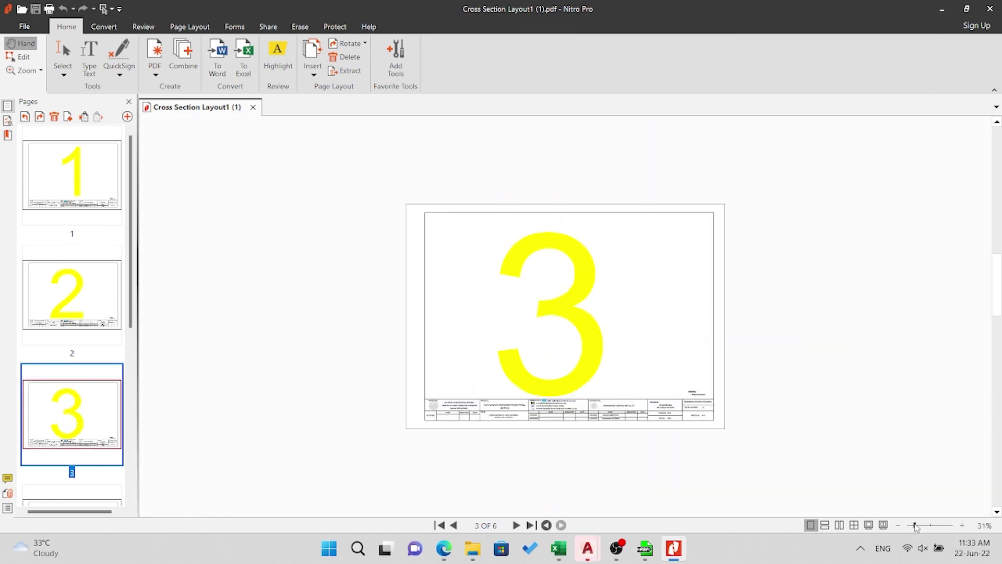